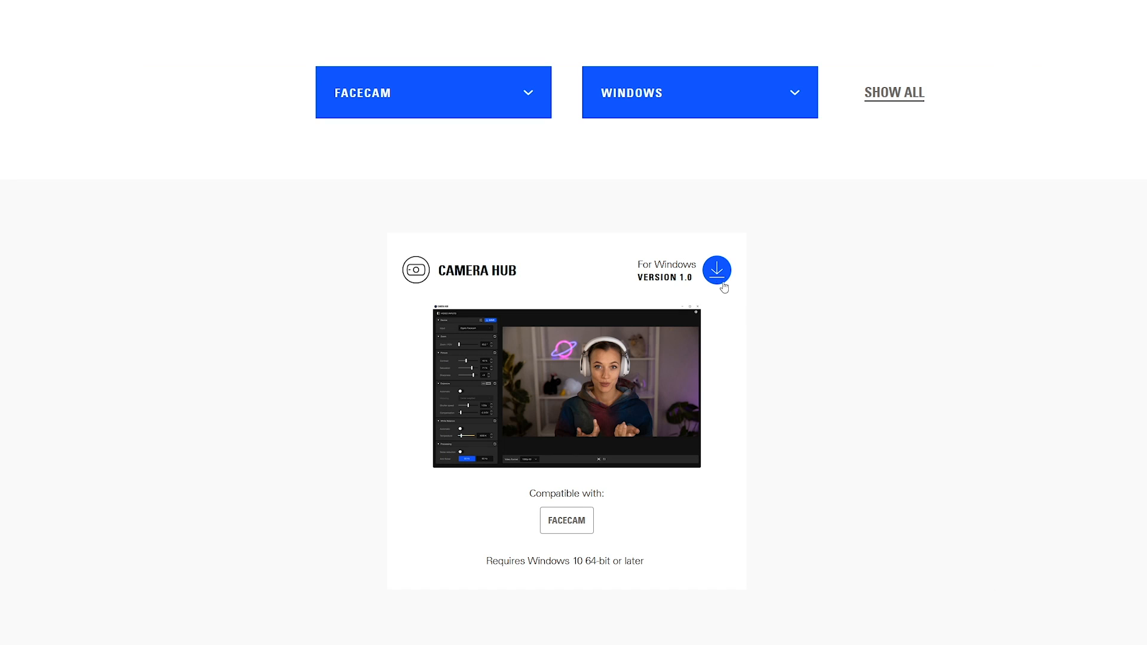
- Download Camera Hub version 1.0 for Windows for the Facecam
click(722, 284)
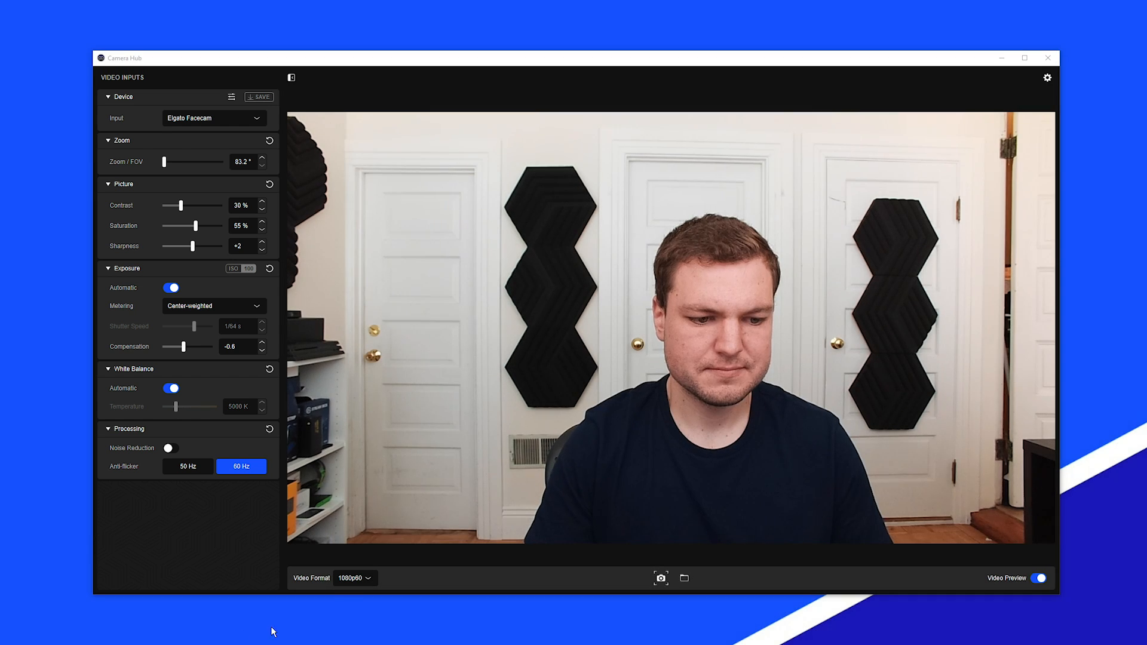
- Review the available video formats for the Facecam and keep 1080p60 as the format
click(352, 579)
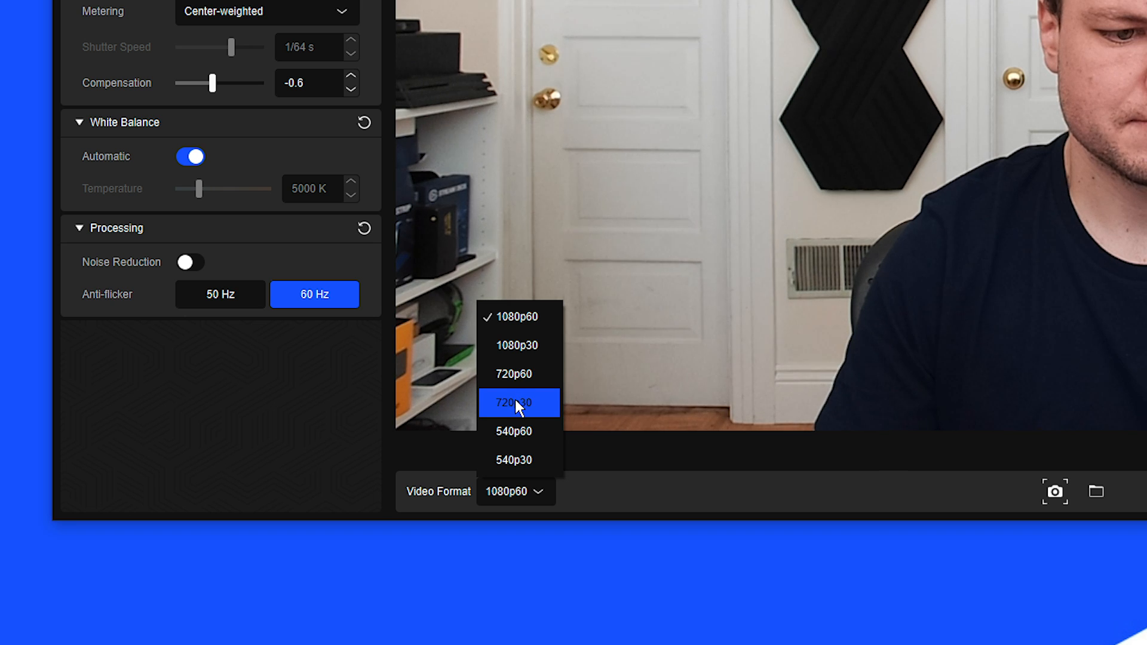
click(513, 490)
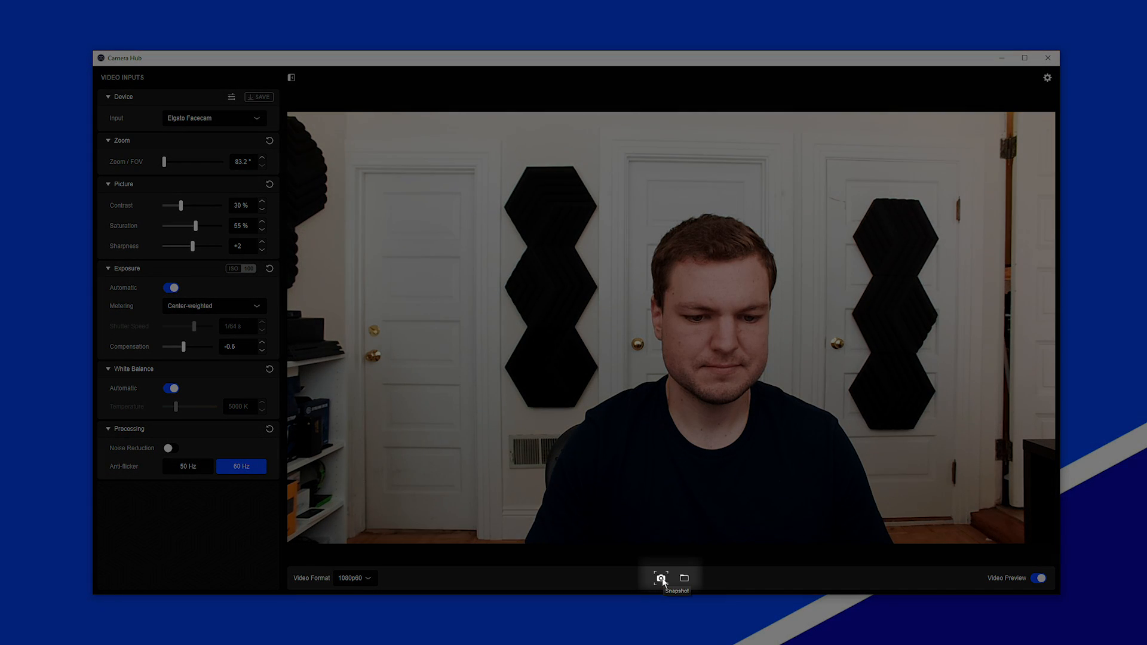
- Capture a snapshot of the camera picture and open the folder that holds the snapshots
click(661, 578)
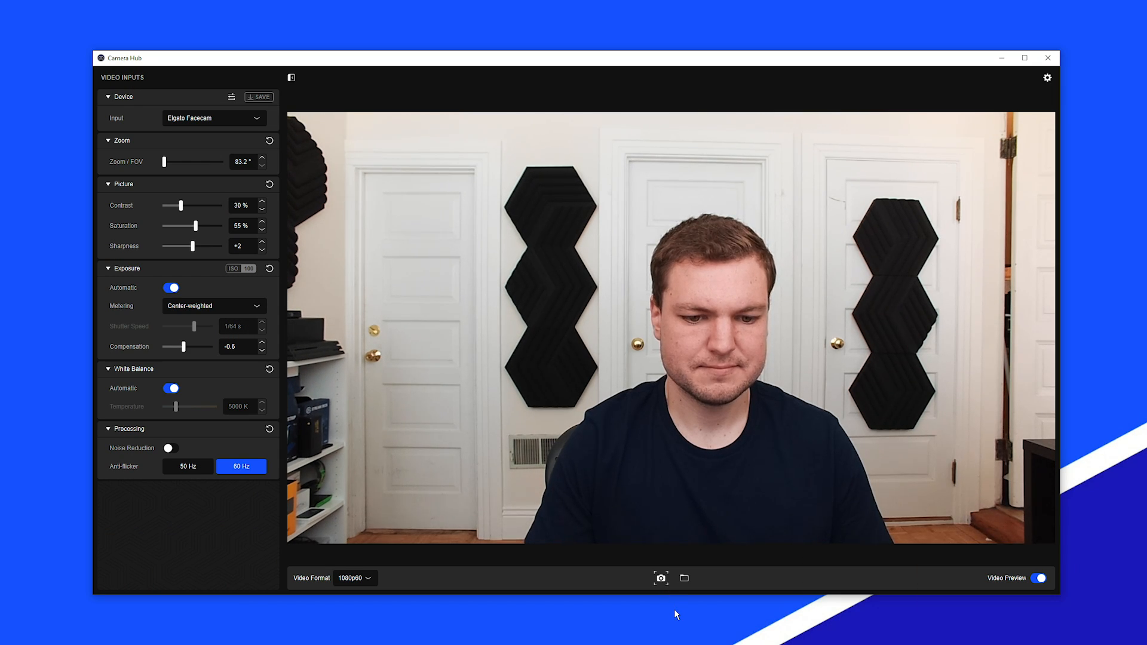
click(685, 580)
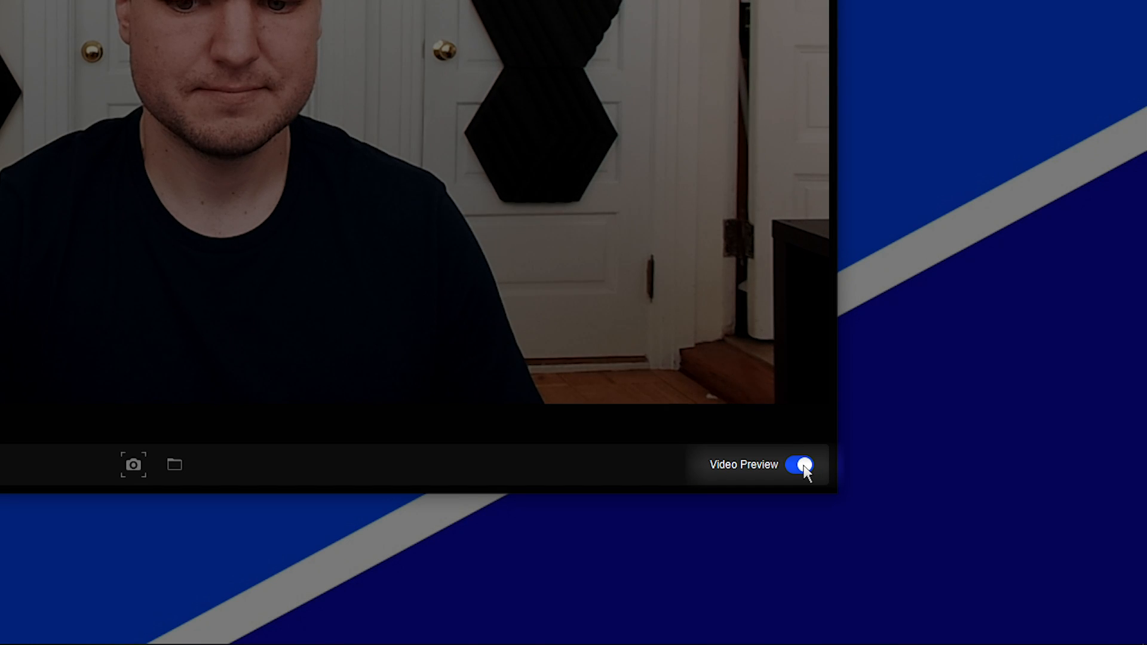
- Toggle the live video preview
click(804, 467)
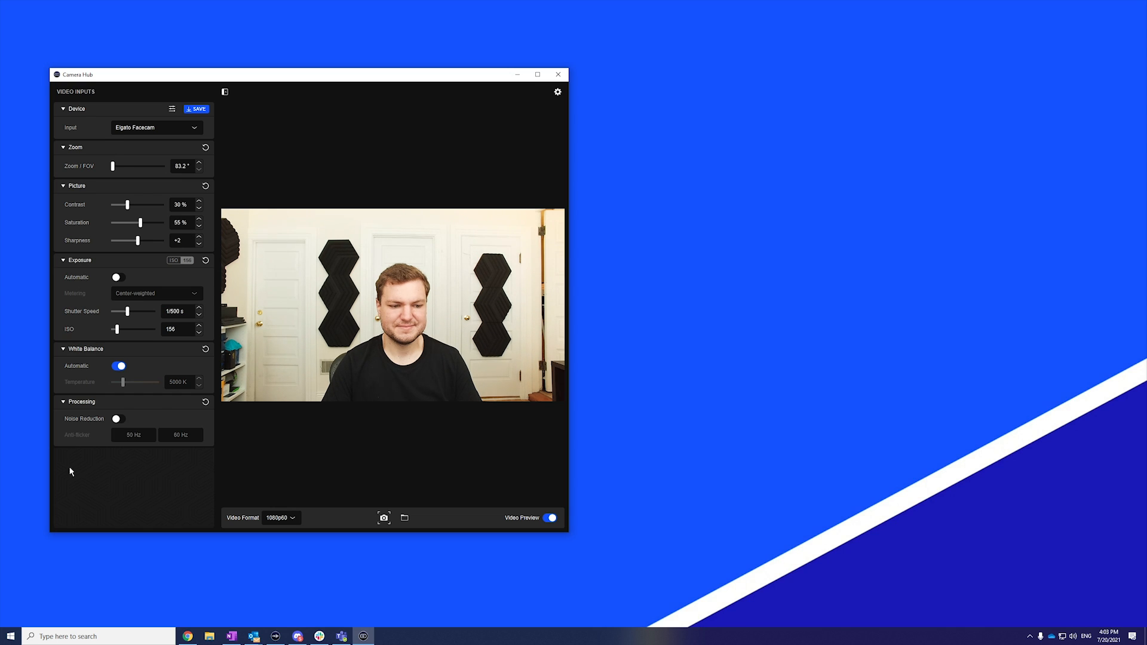
- Search Windows for "obs" and launch OBS Studio (64bit)
click(90, 636)
text(o)
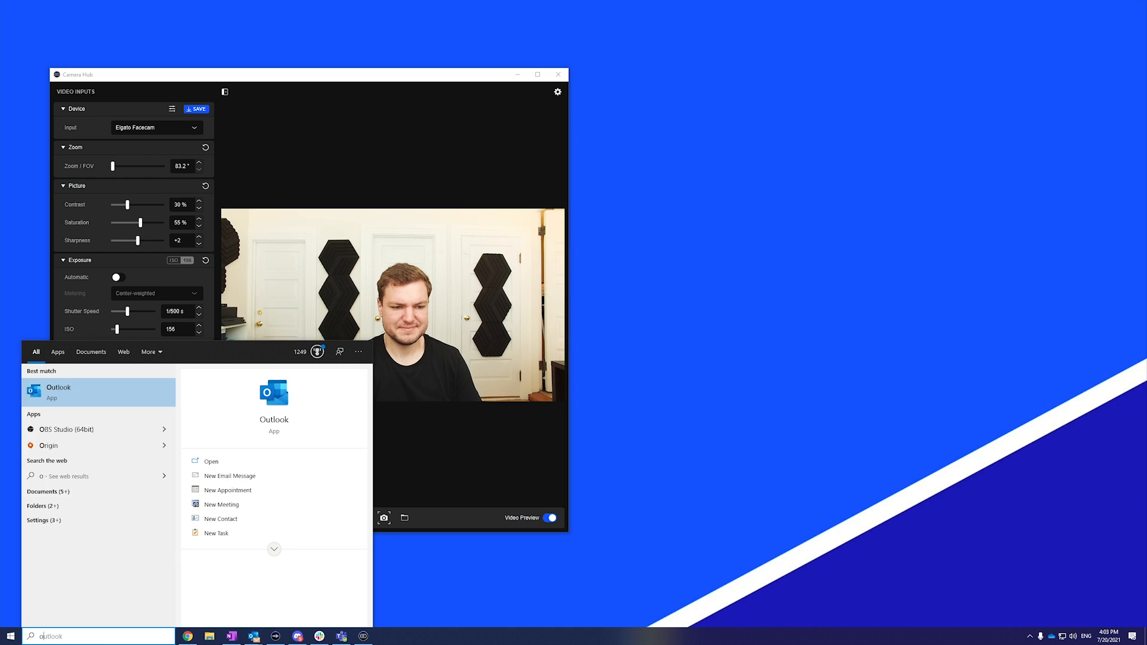
text(bs)
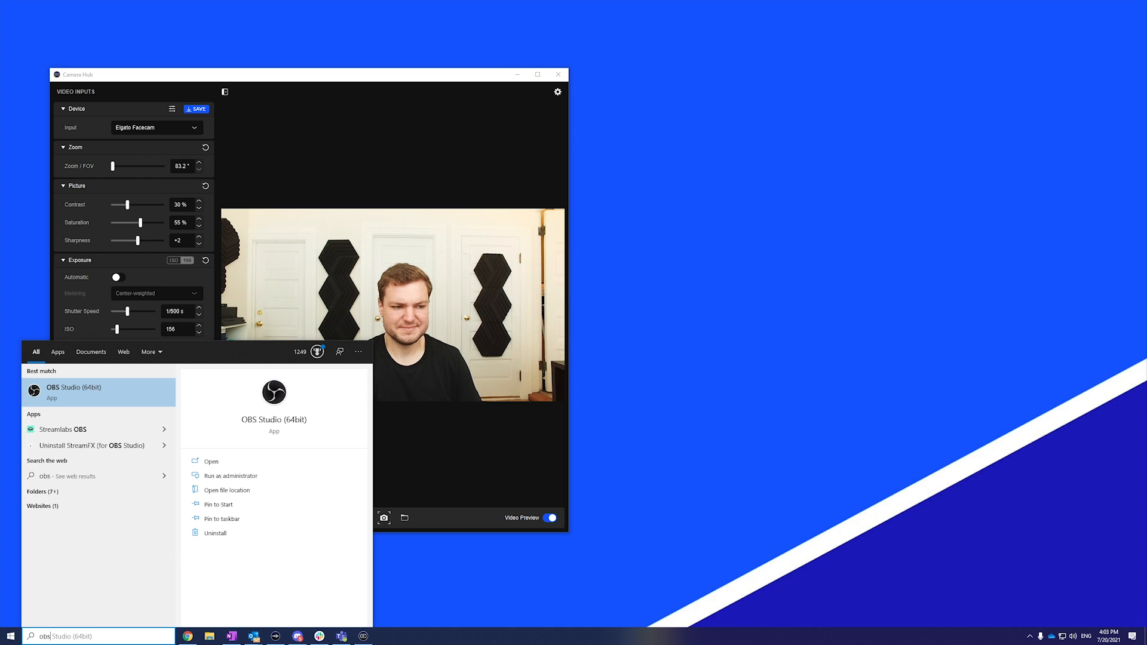
click(94, 395)
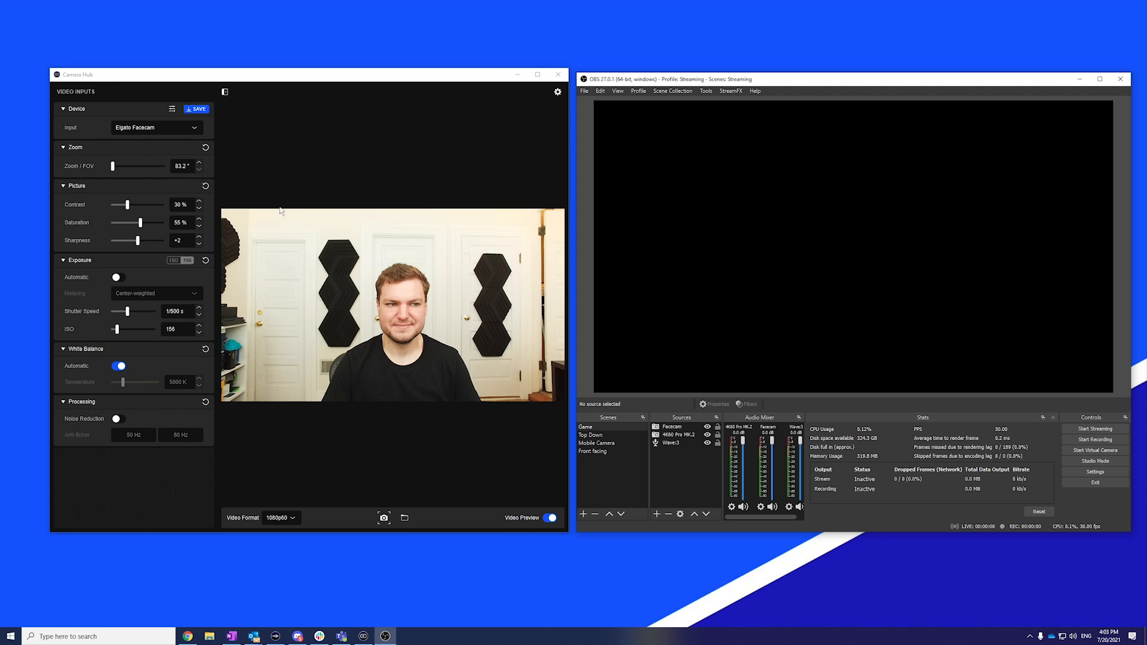
- Hide Camera Hub's preview pane and select the Facecam source in OBS Studio
click(225, 92)
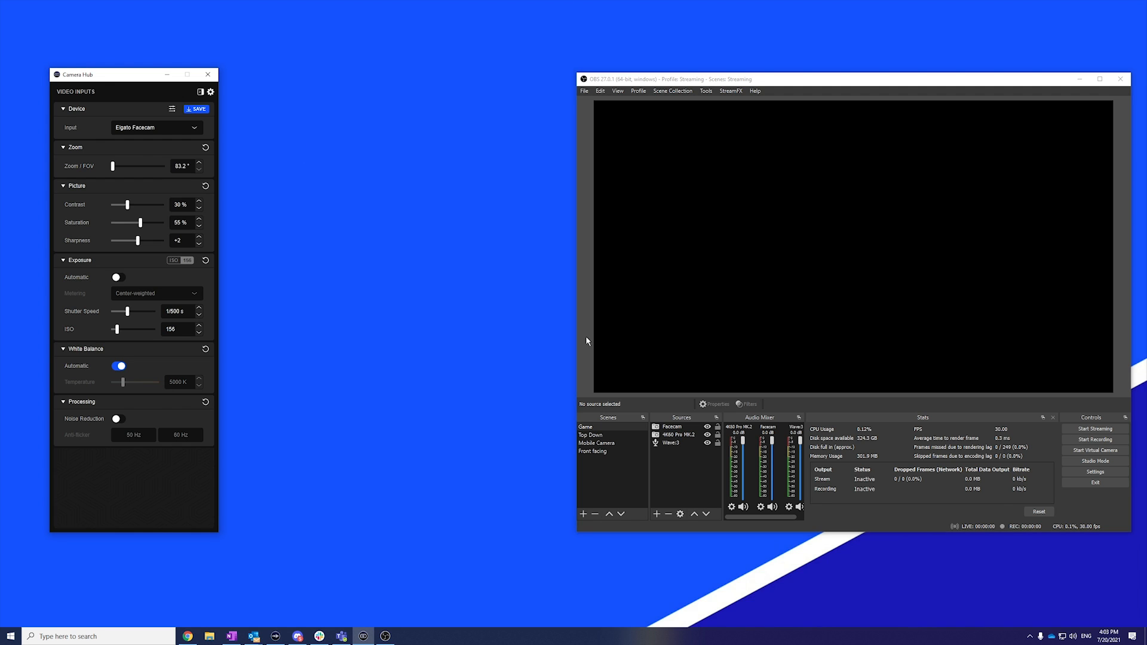
click(687, 427)
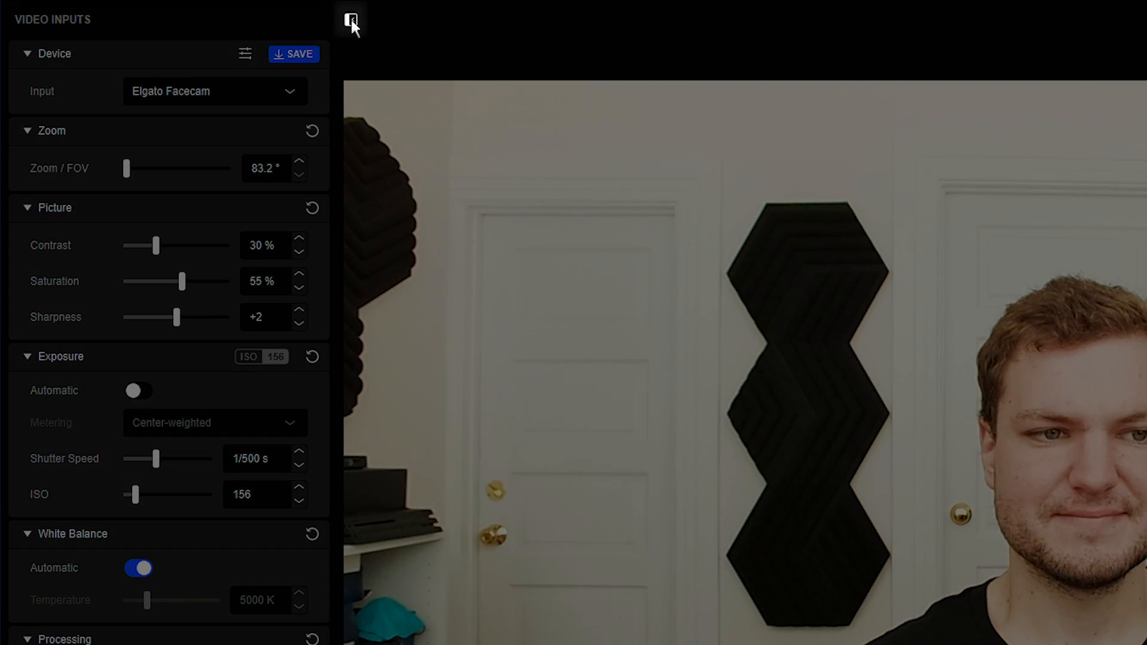
click(350, 19)
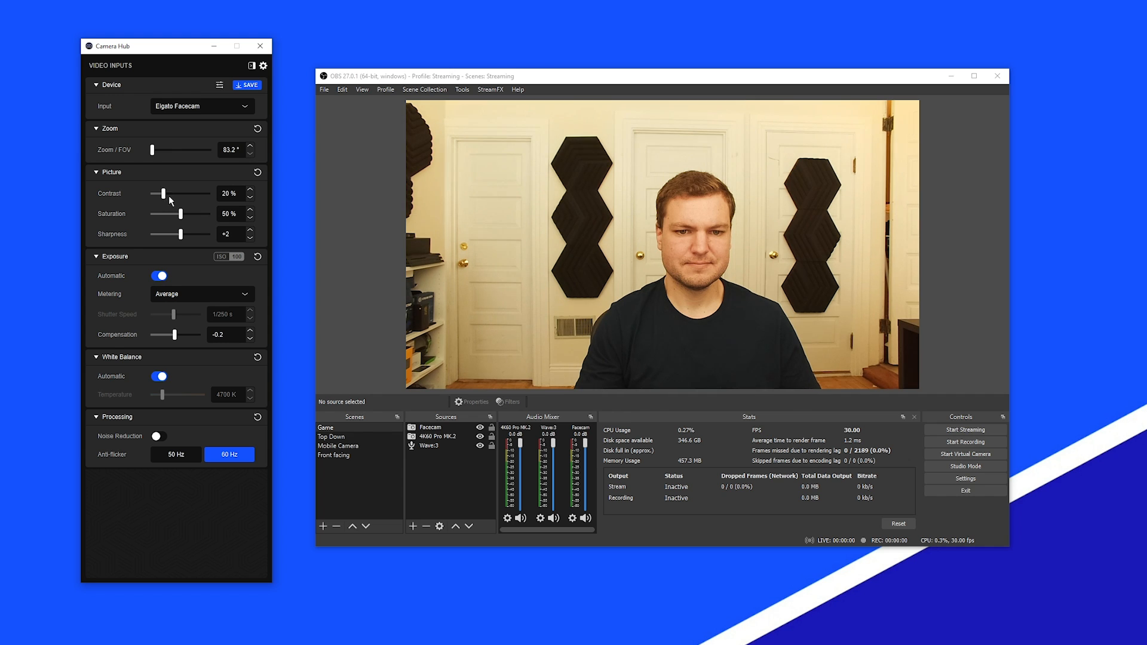
- Adjust the camera's picture settings in Camera Hub, then switch to manual exposure with an adjusted shutter speed
drag(169, 197, 183, 228)
click(160, 276)
mouse_move(180, 318)
mouse_down()
mouse_move(165, 325)
mouse_move(174, 342)
mouse_move(156, 335)
mouse_move(178, 320)
mouse_up()
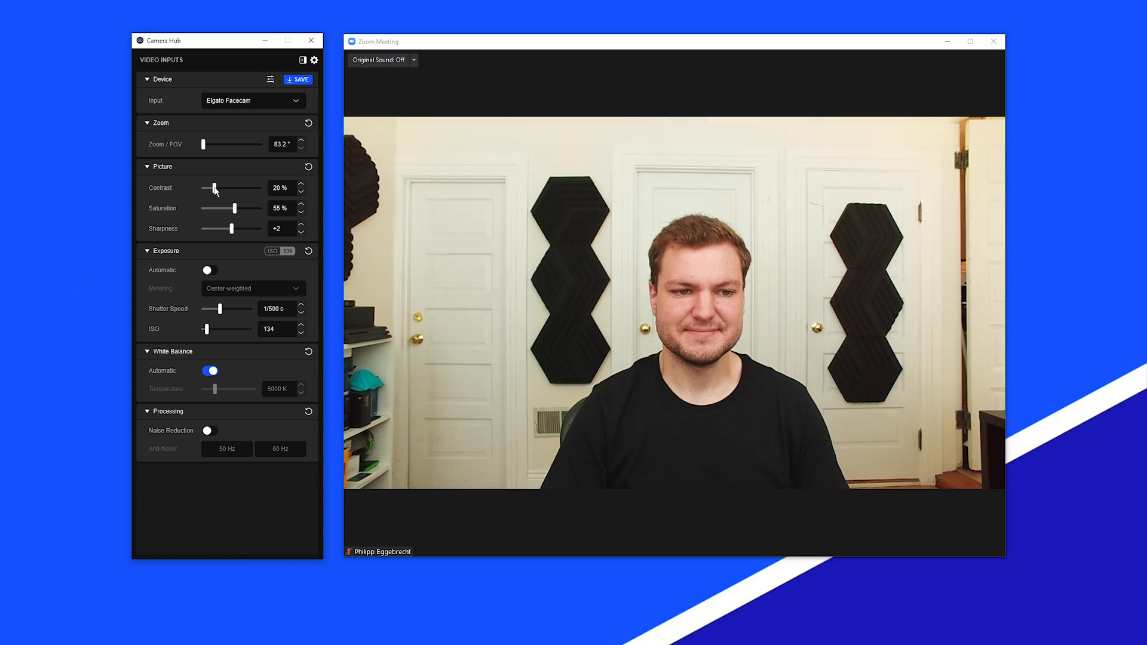
- Set the contrast to 30 % and the shutter speed to 1/64 s for the Zoom meeting picture
drag(223, 310, 225, 313)
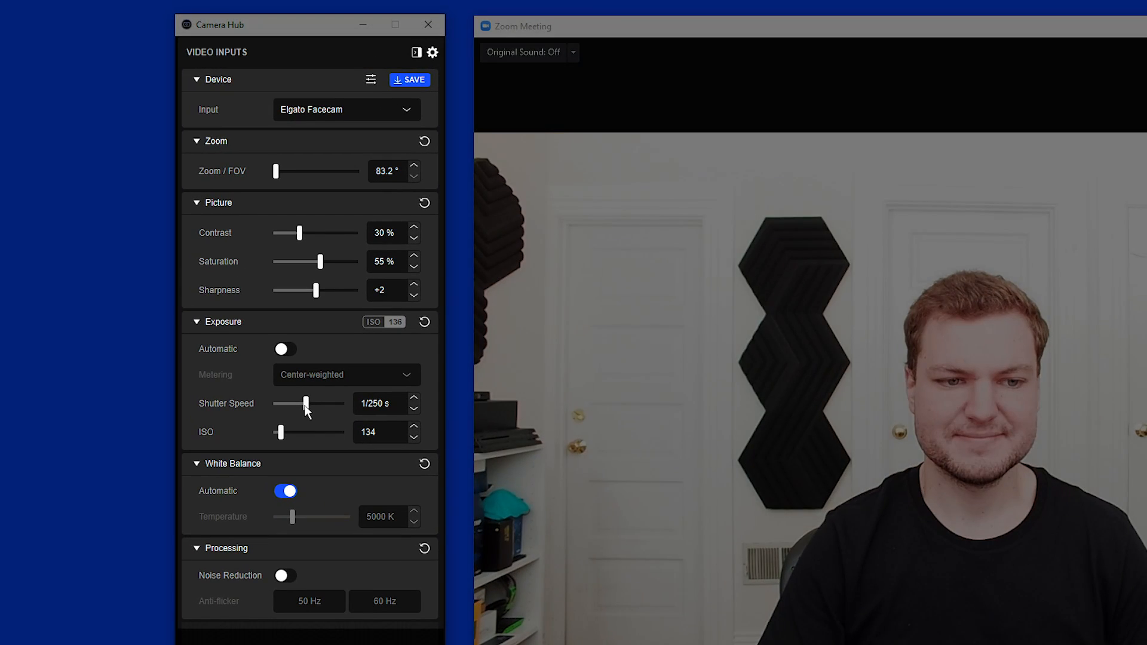
drag(306, 406, 280, 435)
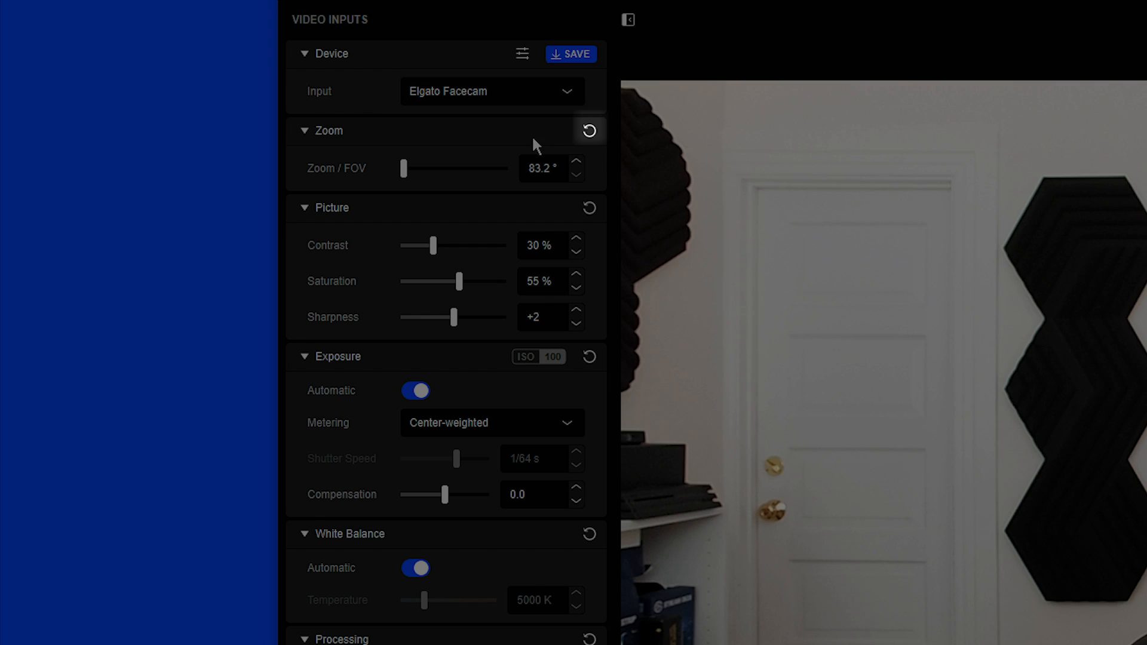
- Open the Elgato Facecam device settings to examine the firmware version, factory reset and status LED options
click(589, 130)
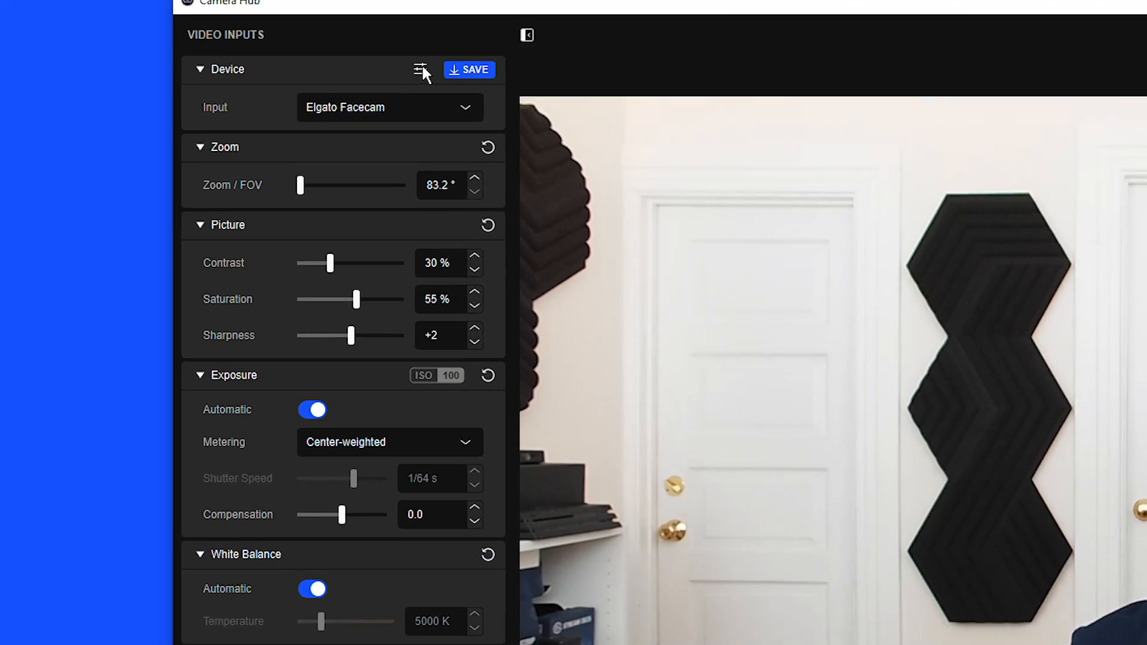
click(223, 84)
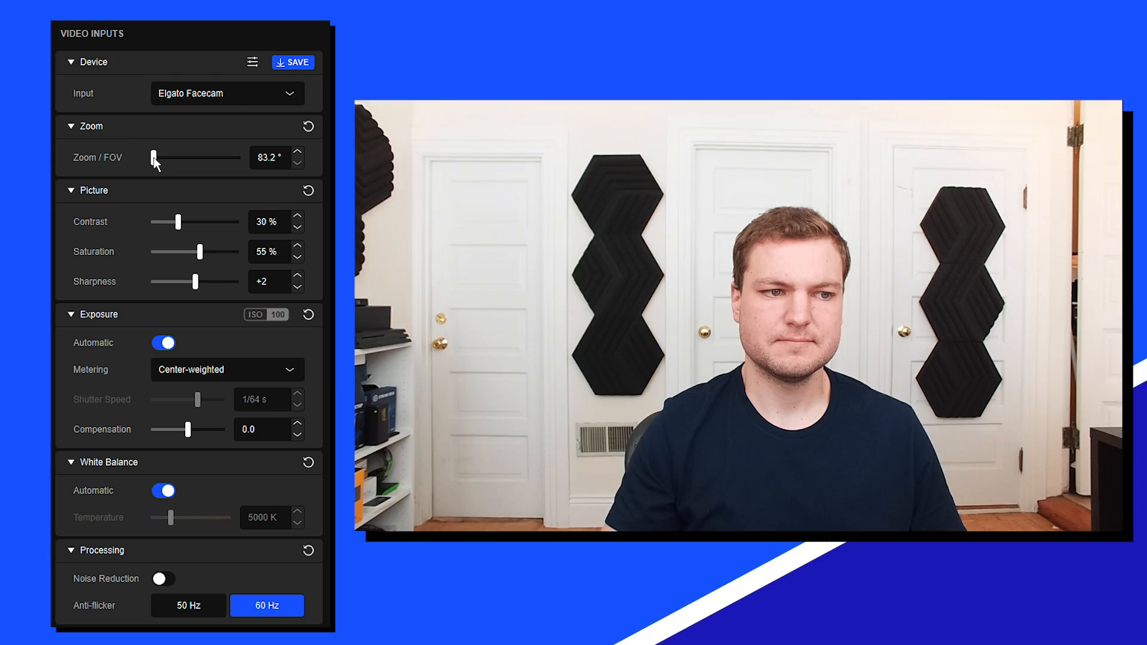
- Try zooming in with the Zoom / FOV setting and return it to 83.2°
drag(351, 196, 389, 198)
drag(180, 159, 145, 160)
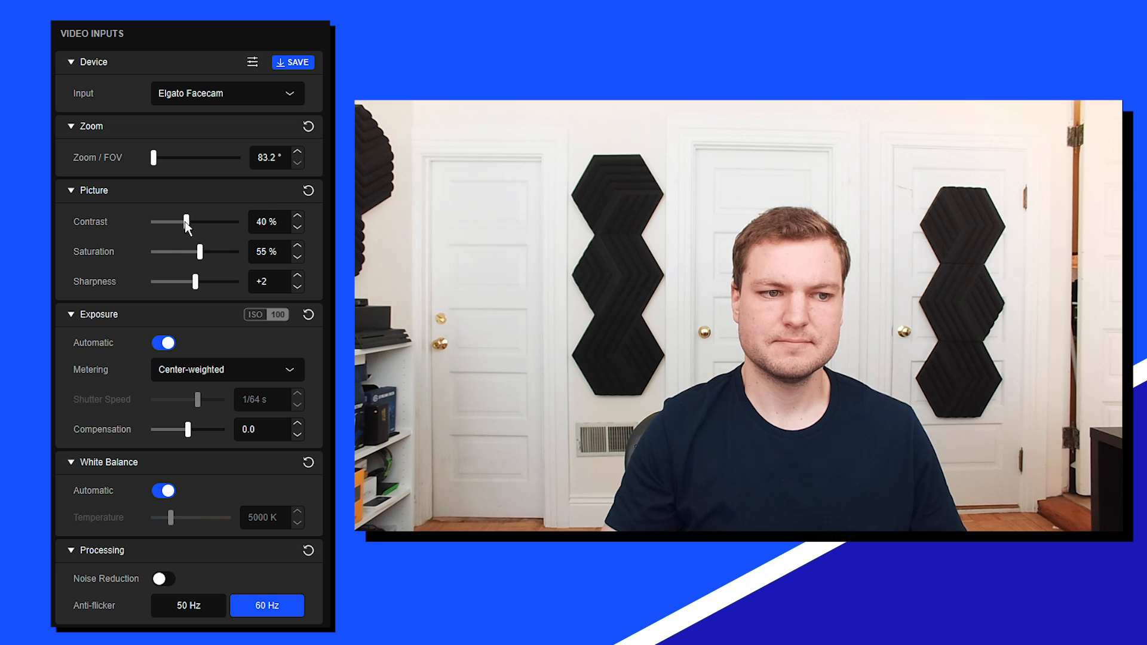
- Set the contrast to 40 %, the saturation to 50 % and the sharpness to +2
drag(185, 221, 198, 281)
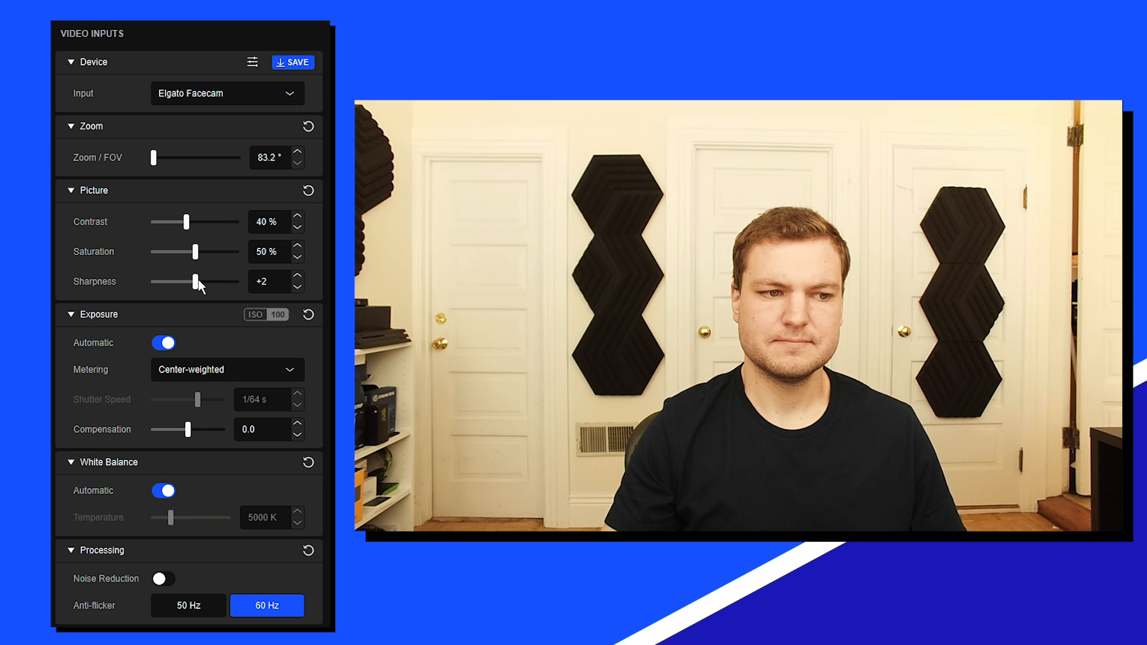
- Turn automatic exposure off and back on
click(154, 347)
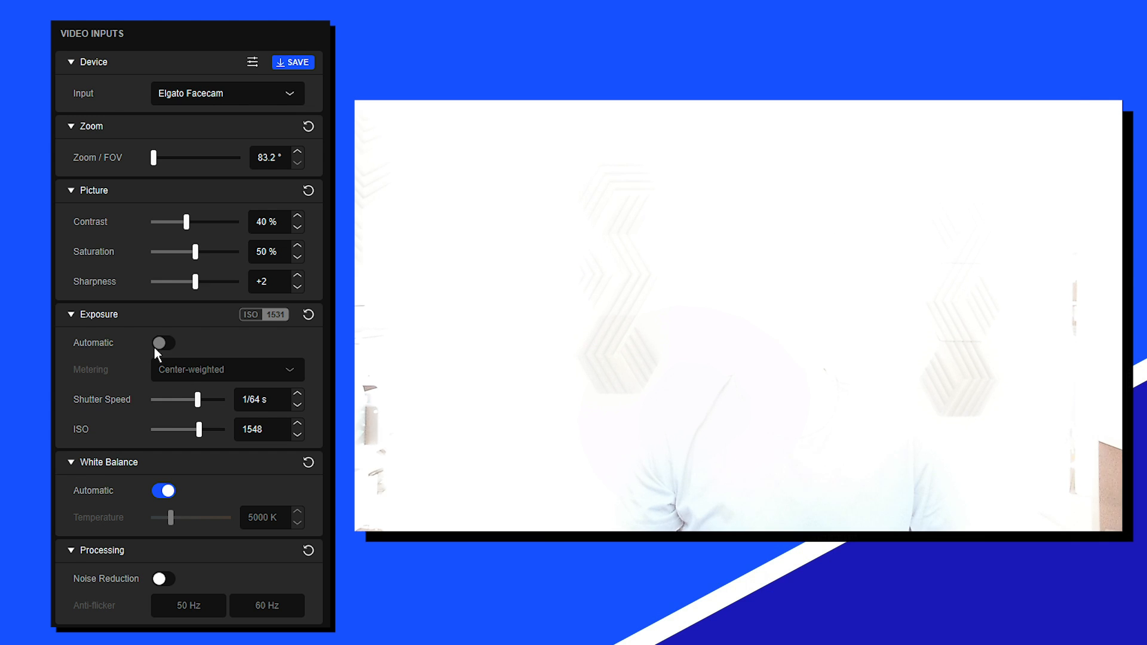
click(153, 347)
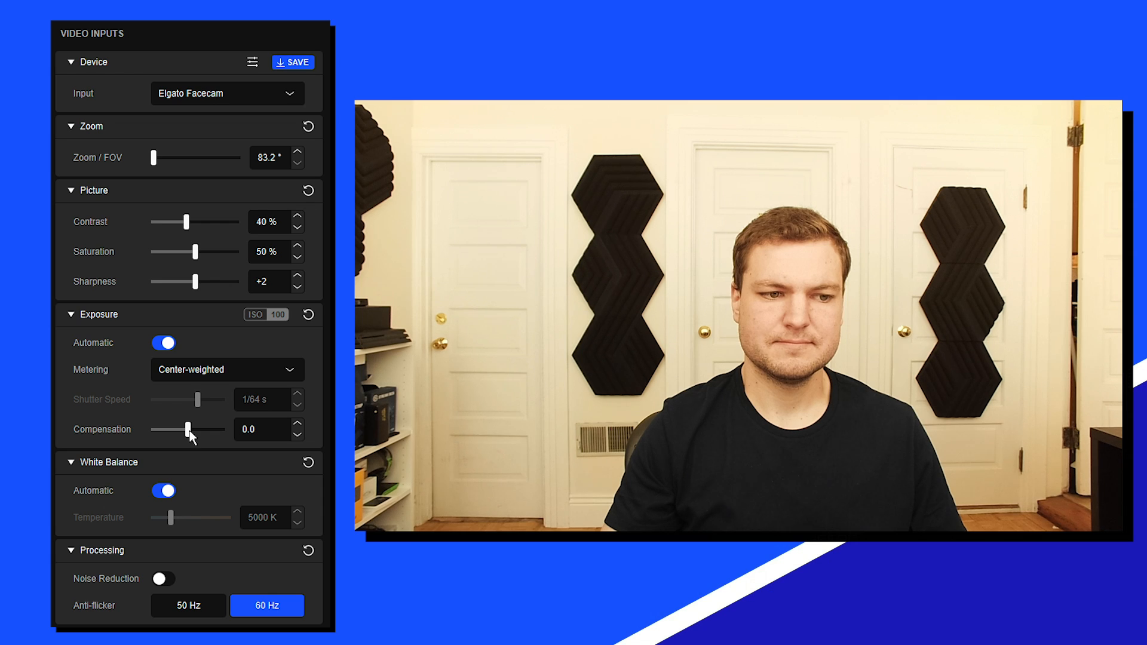
- Try Average exposure metering and switch back to Center-weighted
click(189, 370)
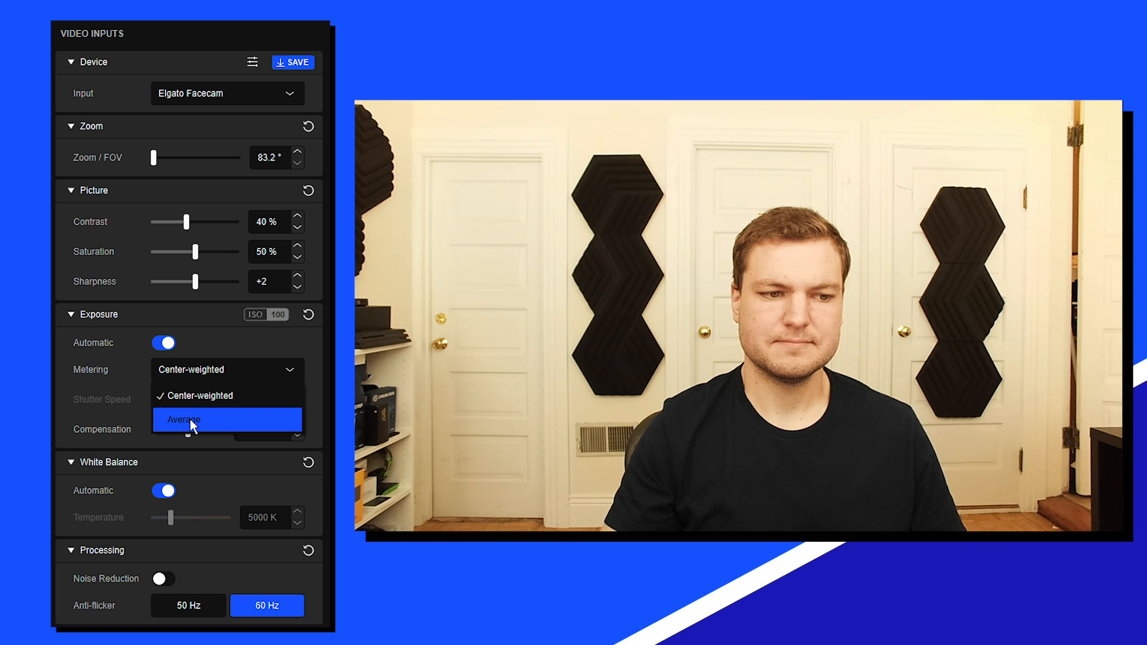
click(209, 421)
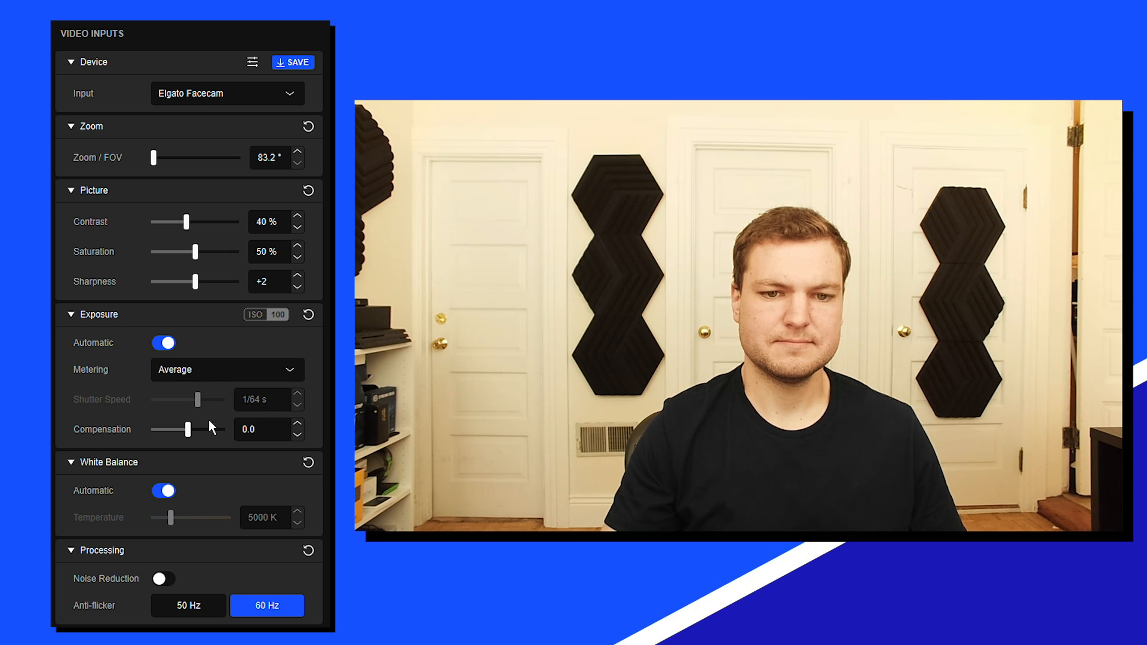
click(212, 368)
click(210, 397)
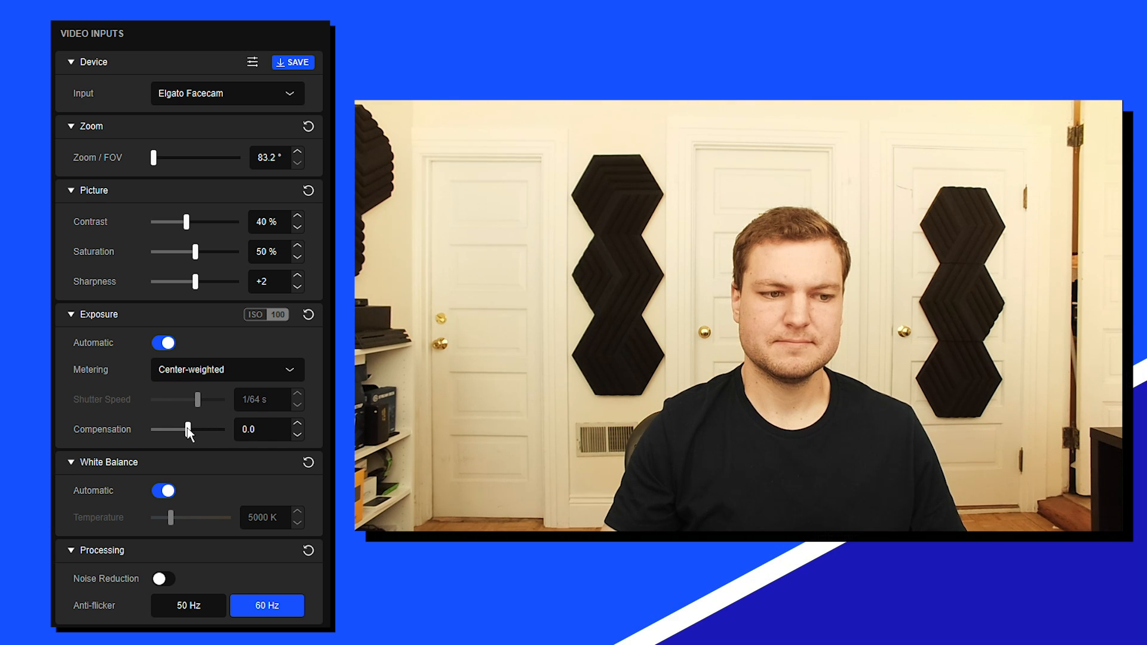
- Set the exposure compensation to -0.4, then switch to manual exposure with a shutter speed of 1/250 s
drag(187, 428, 184, 435)
click(165, 344)
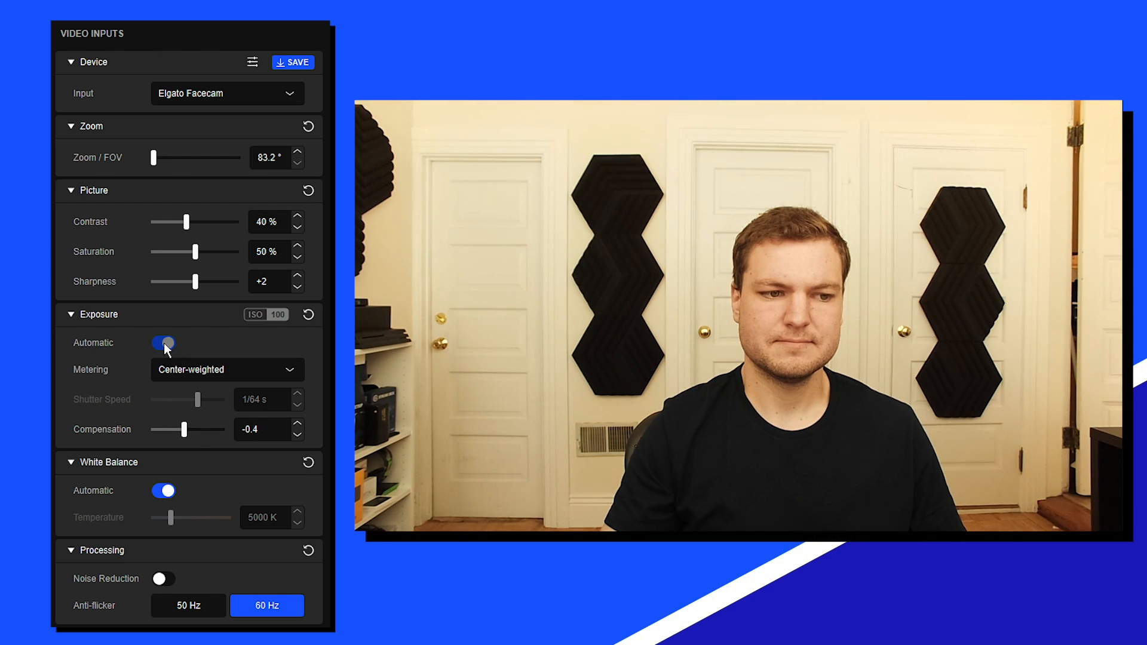
mouse_move(196, 402)
mouse_down()
mouse_move(178, 400)
mouse_move(189, 429)
mouse_move(128, 432)
mouse_move(188, 404)
mouse_move(180, 405)
mouse_up()
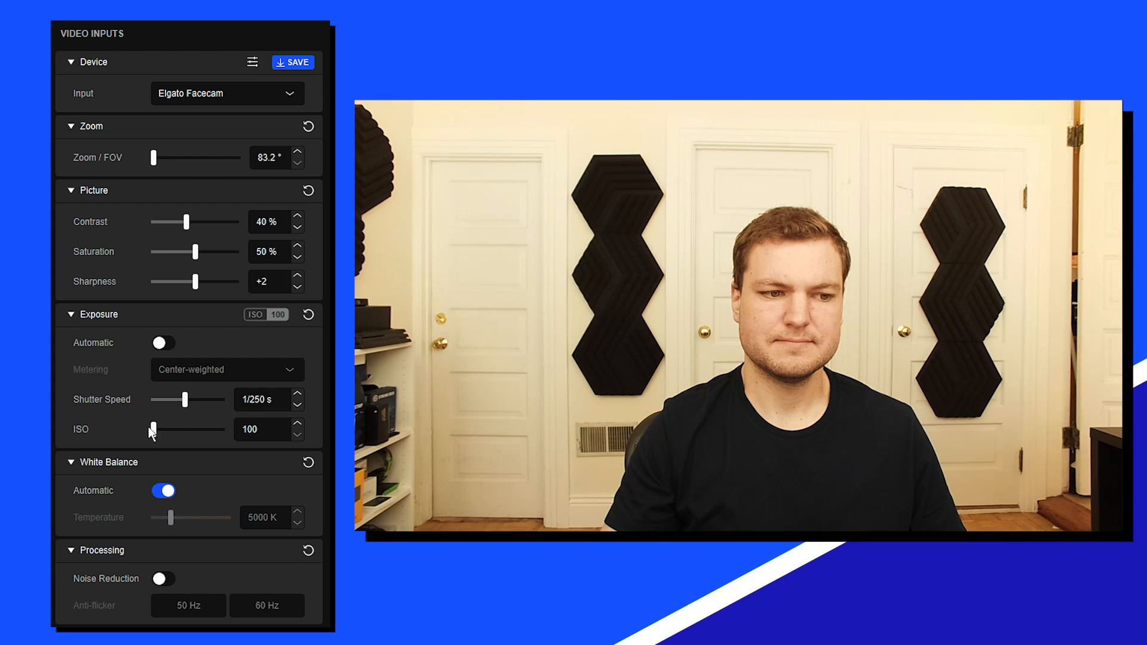
- Test other ISO values and slower shutter speeds of 1/64 s and 1/16 s, and return to 1/250 s at ISO 100
drag(153, 429, 201, 408)
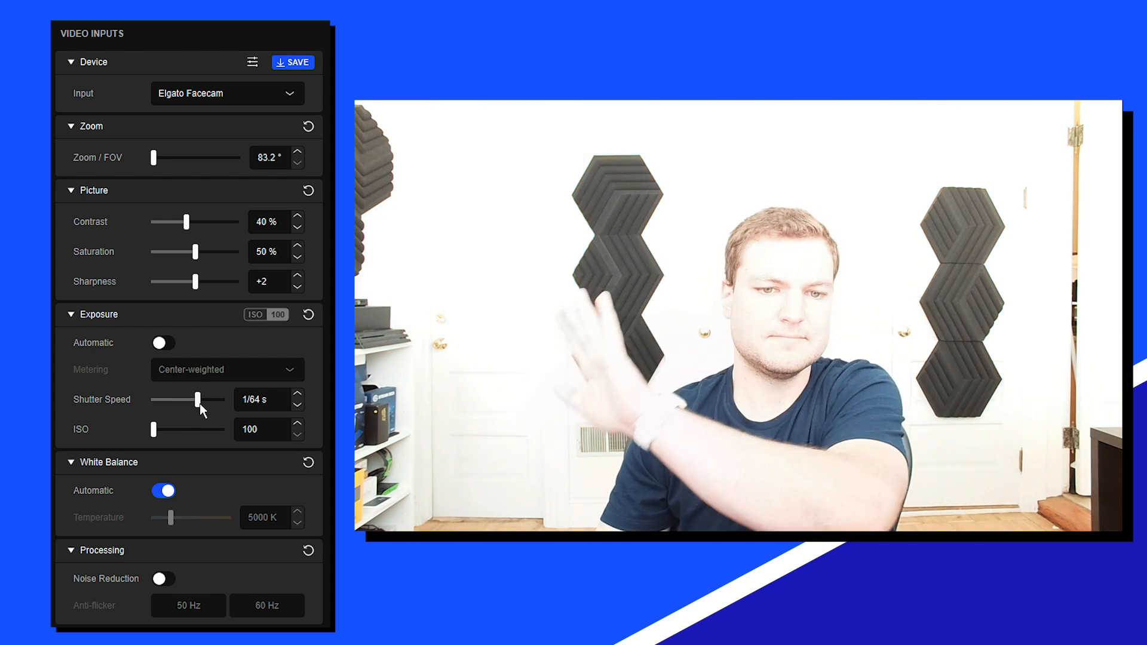
drag(196, 406, 210, 407)
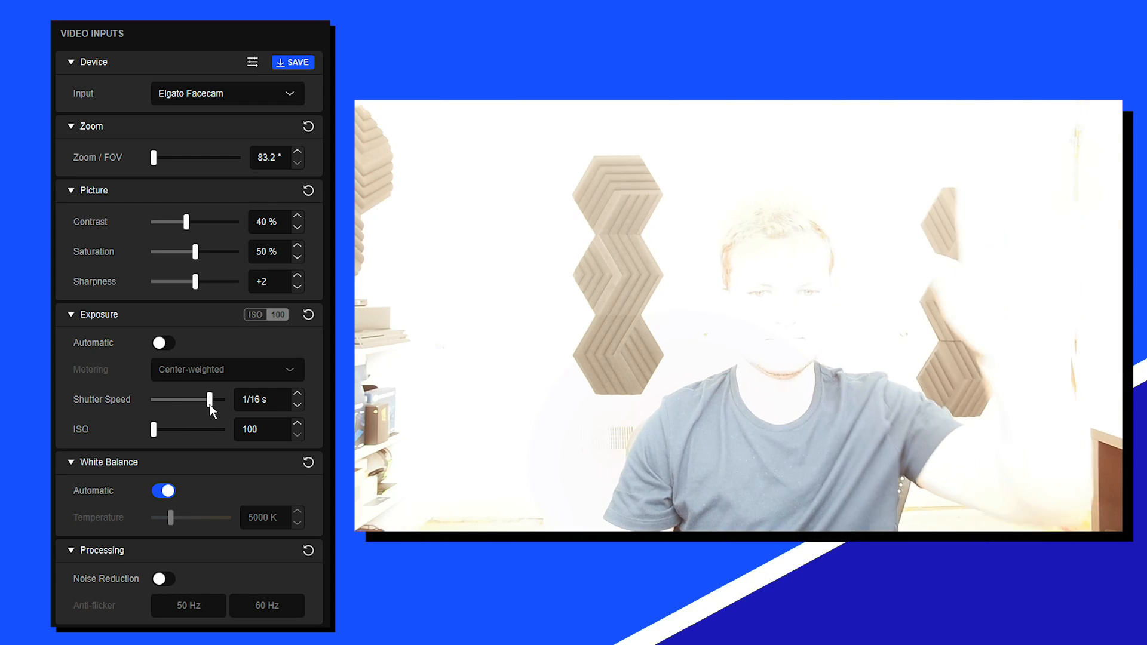
drag(210, 405, 149, 435)
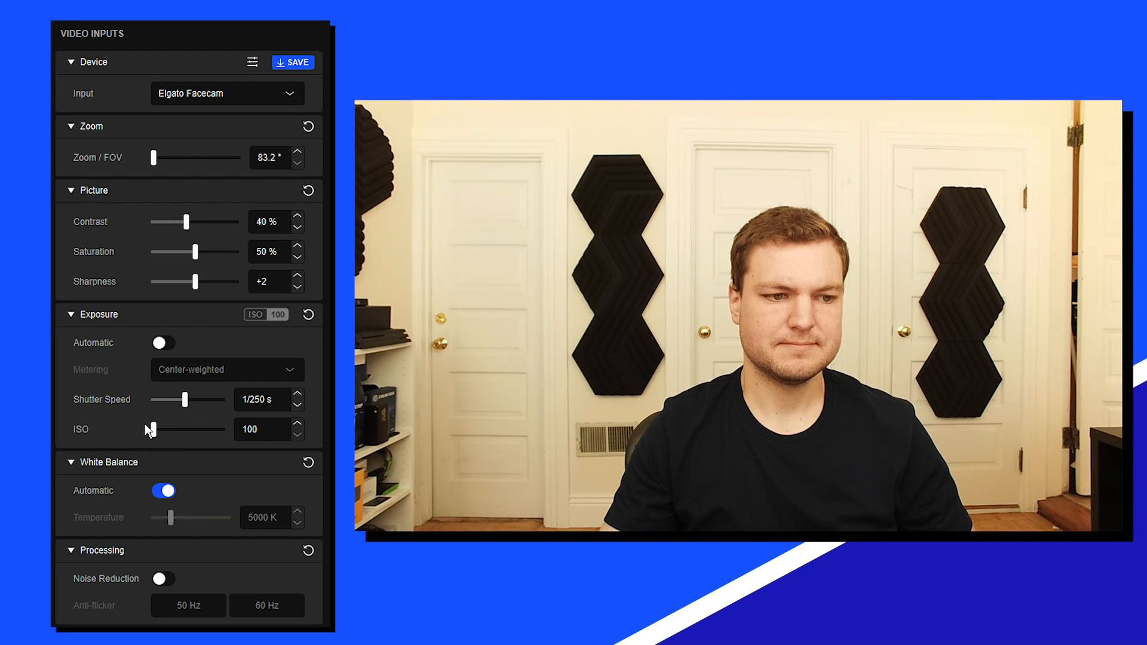
drag(185, 405, 150, 430)
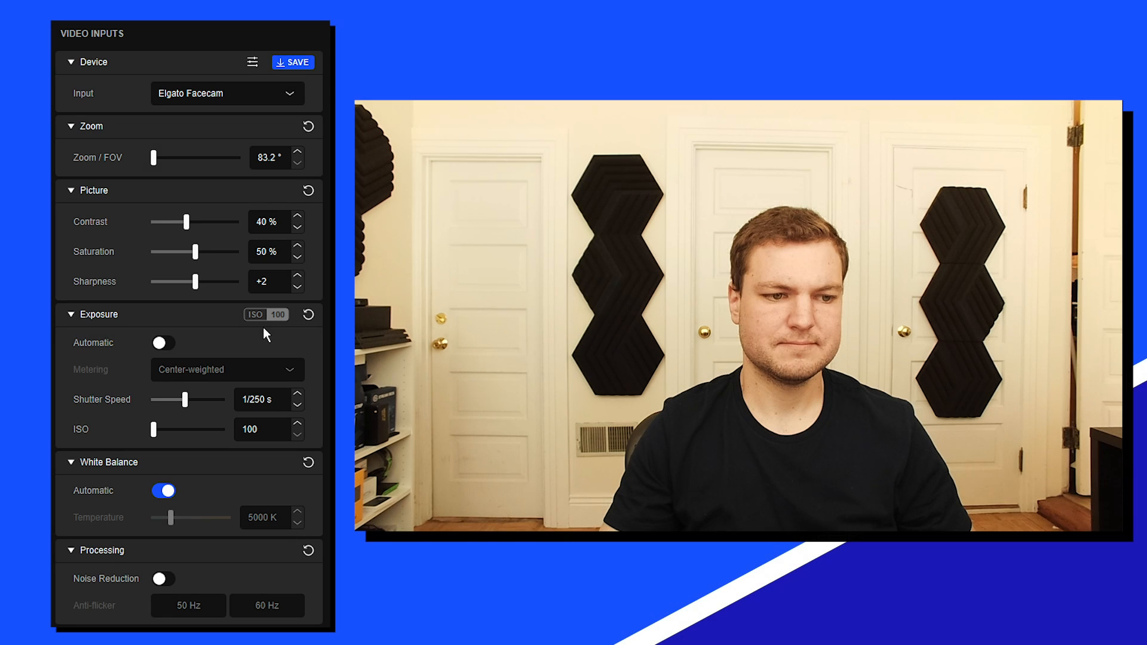
- Turn automatic exposure back on and set the exposure compensation to -0.2
click(164, 344)
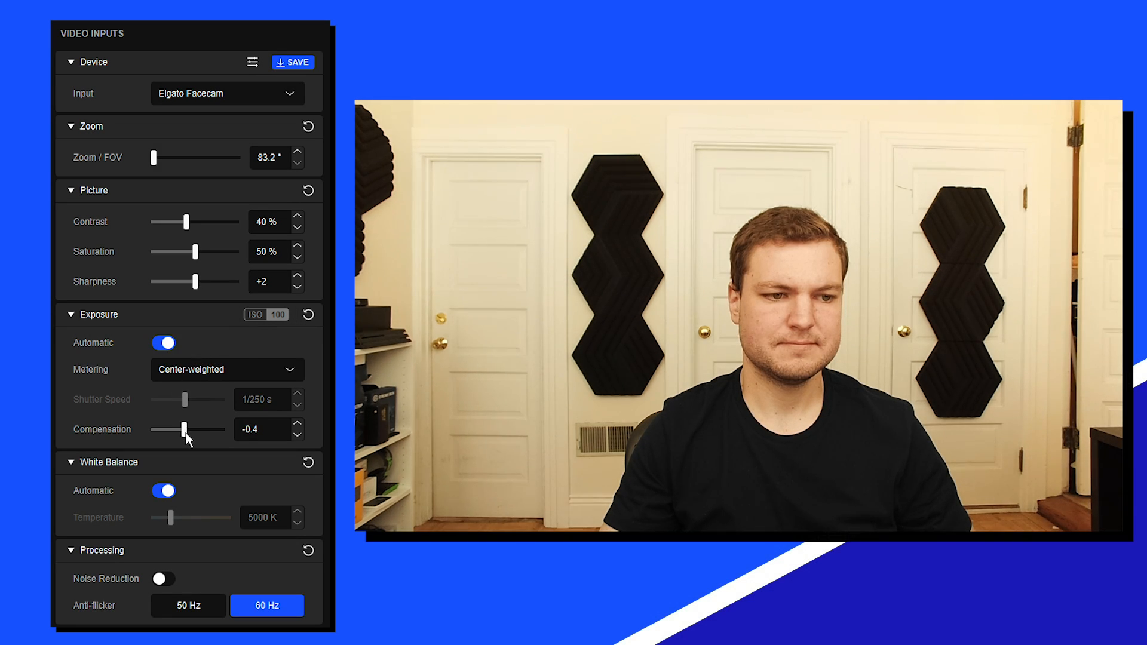
drag(185, 434, 188, 433)
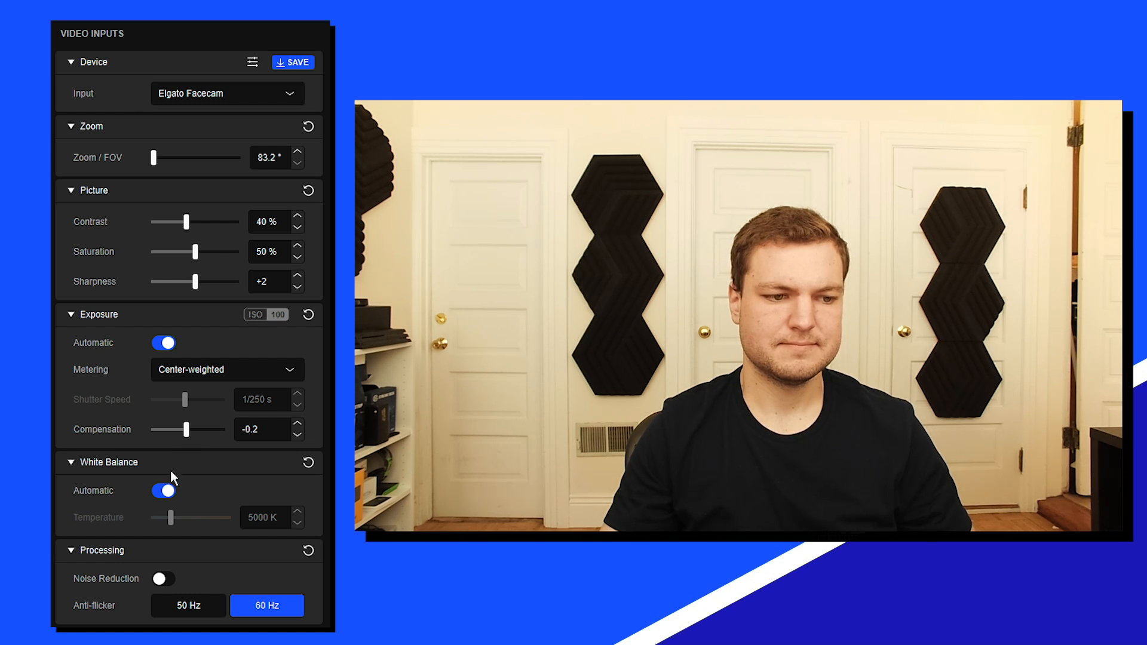
- Try manual white balance with the temperature set to 4700 K, and turn automatic white balance back on
click(162, 492)
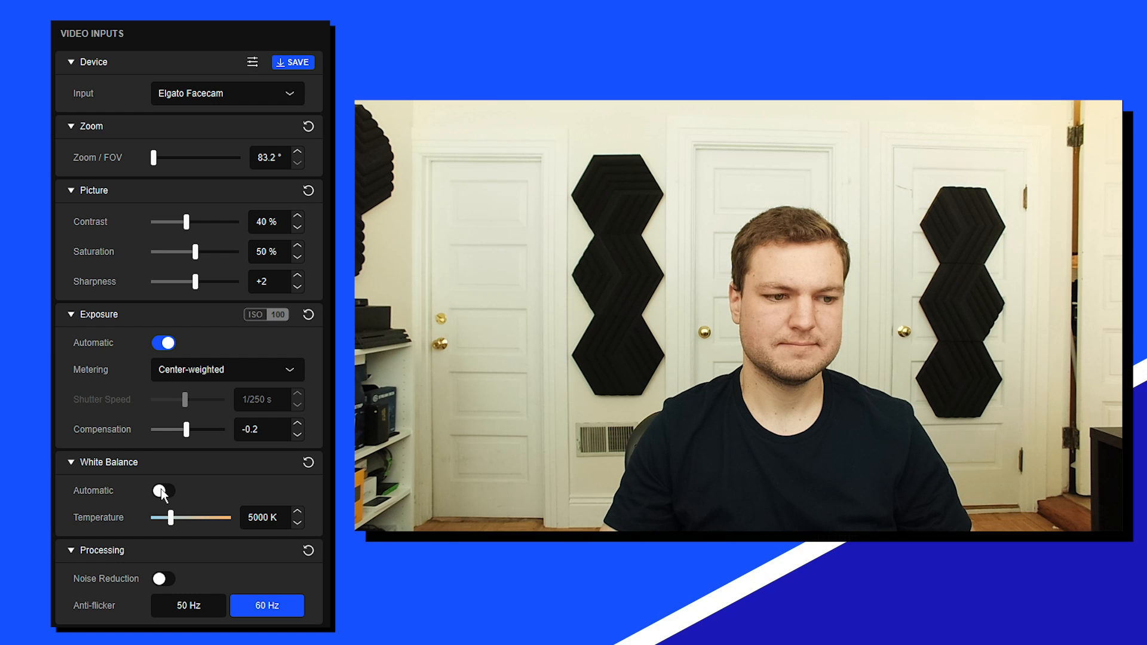
click(162, 491)
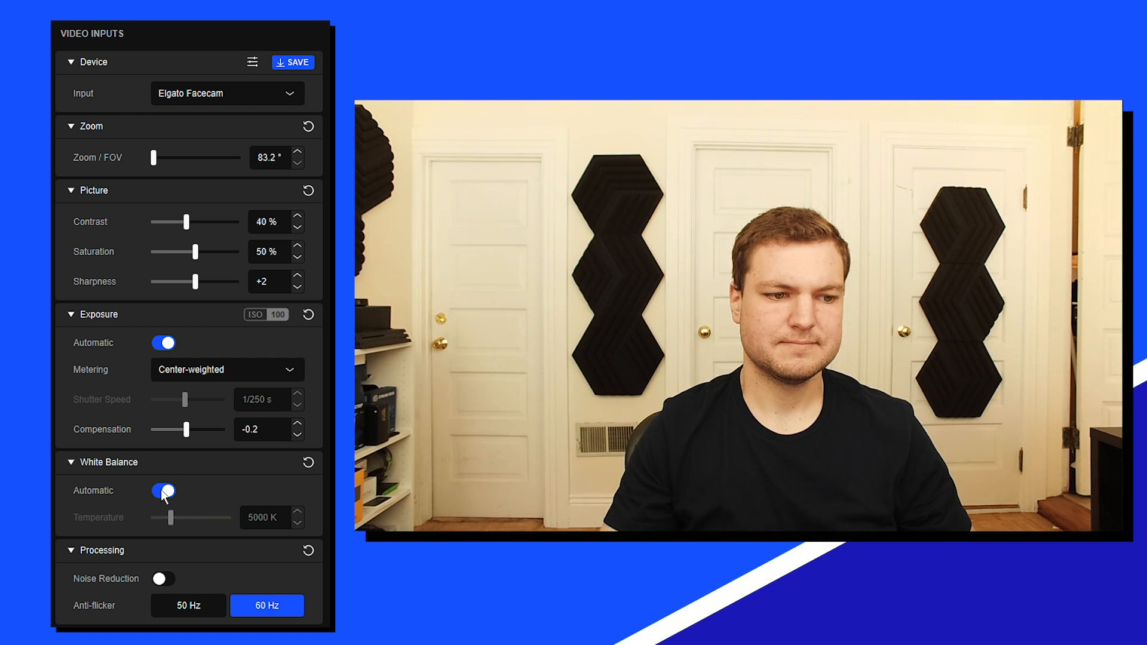
click(164, 493)
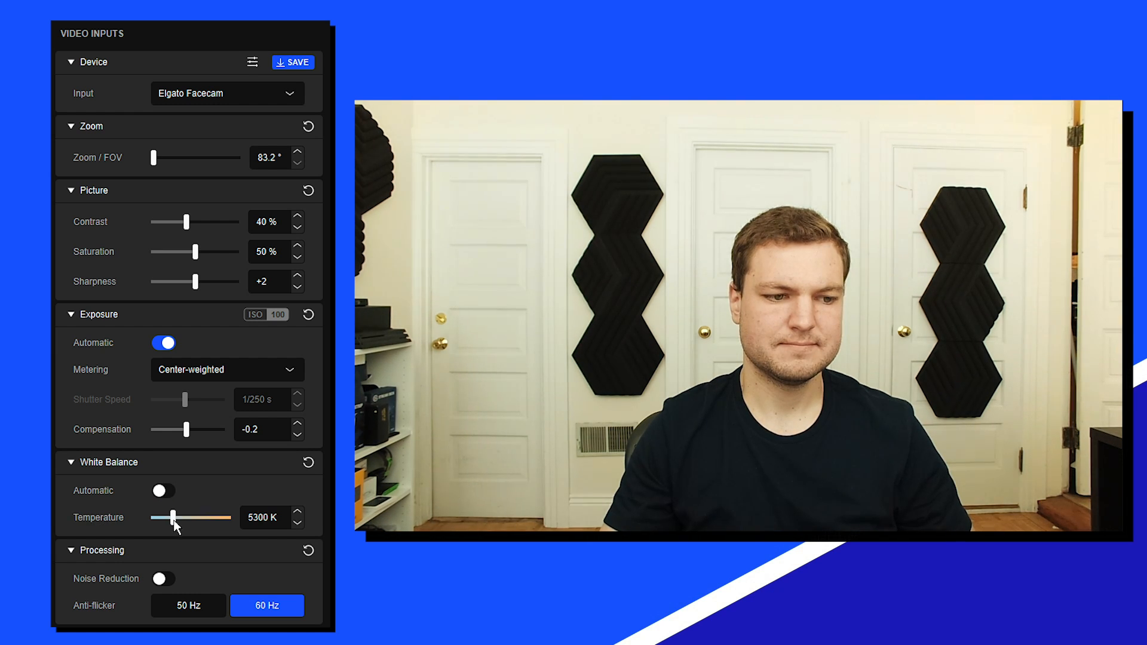
mouse_move(174, 519)
mouse_down()
mouse_move(184, 519)
mouse_move(169, 519)
mouse_up()
click(161, 491)
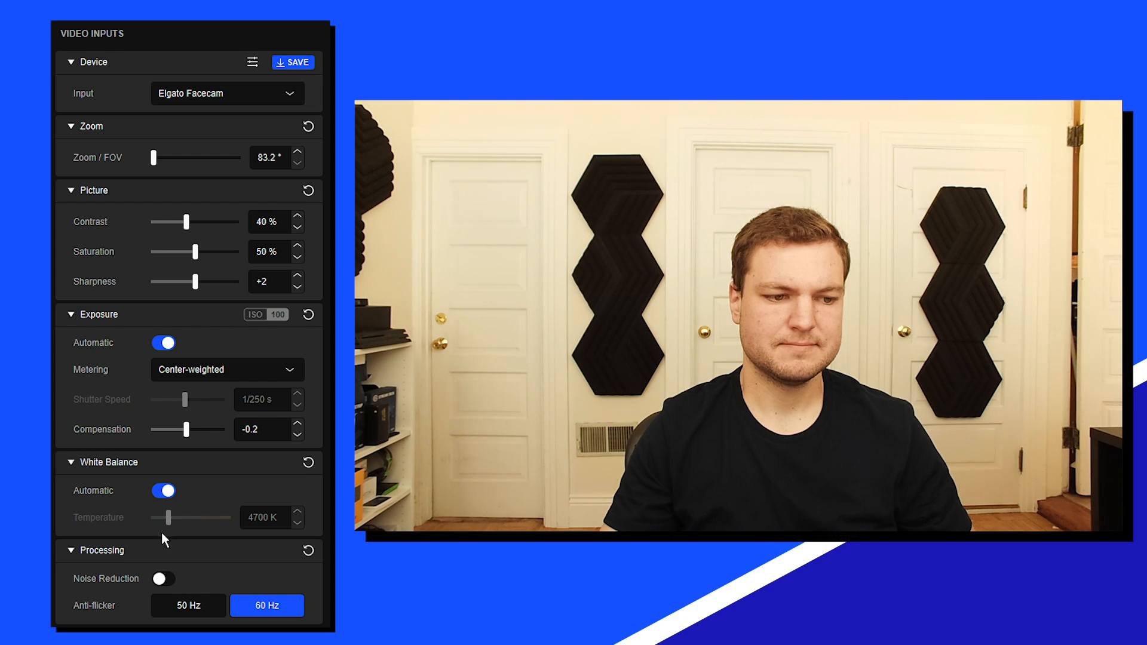
- Try noise reduction in the processing settings and turn it back off
click(164, 577)
click(166, 579)
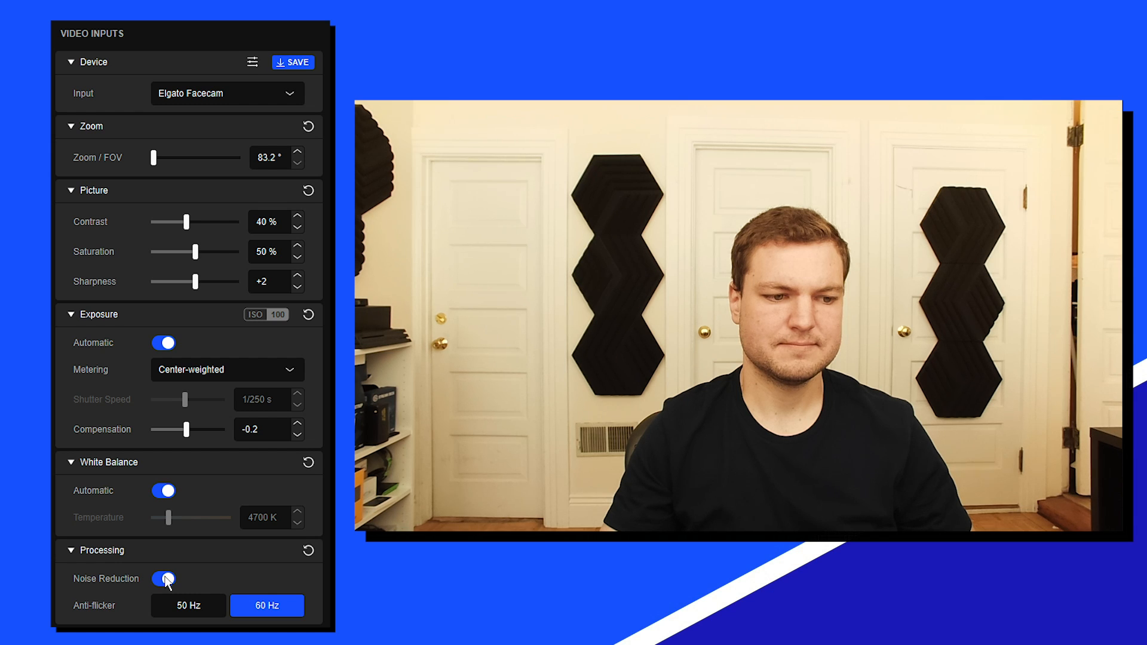
click(165, 579)
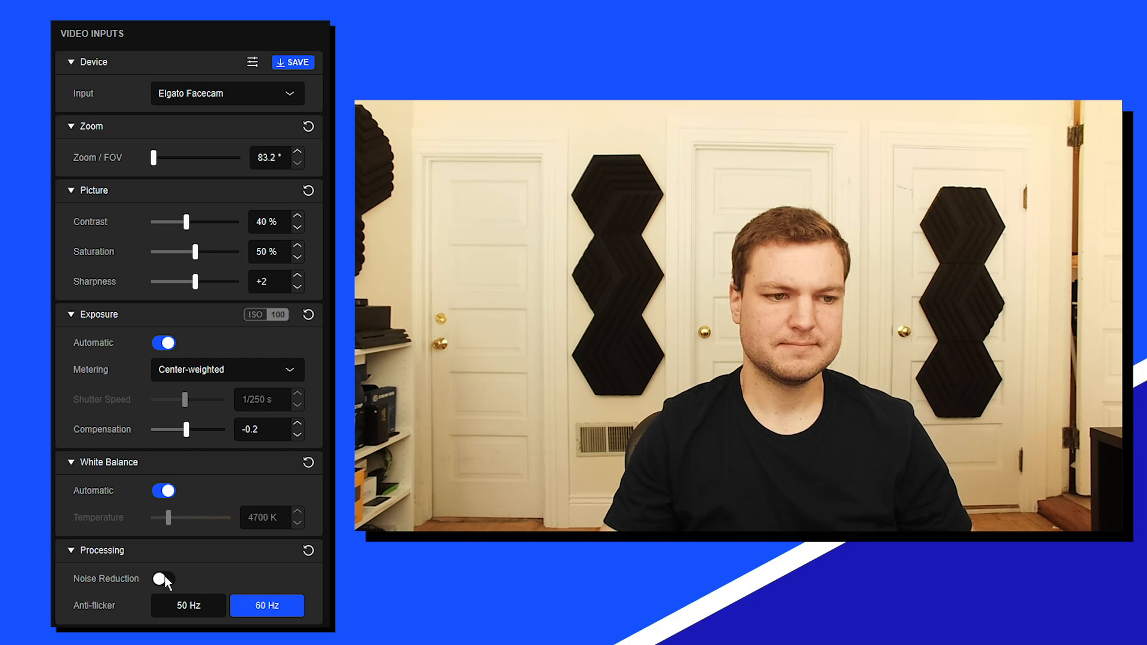
- Switch to manual exposure at 1/1000 s and ISO 575, and compare the image with noise reduction on and off
click(163, 343)
drag(183, 398, 183, 431)
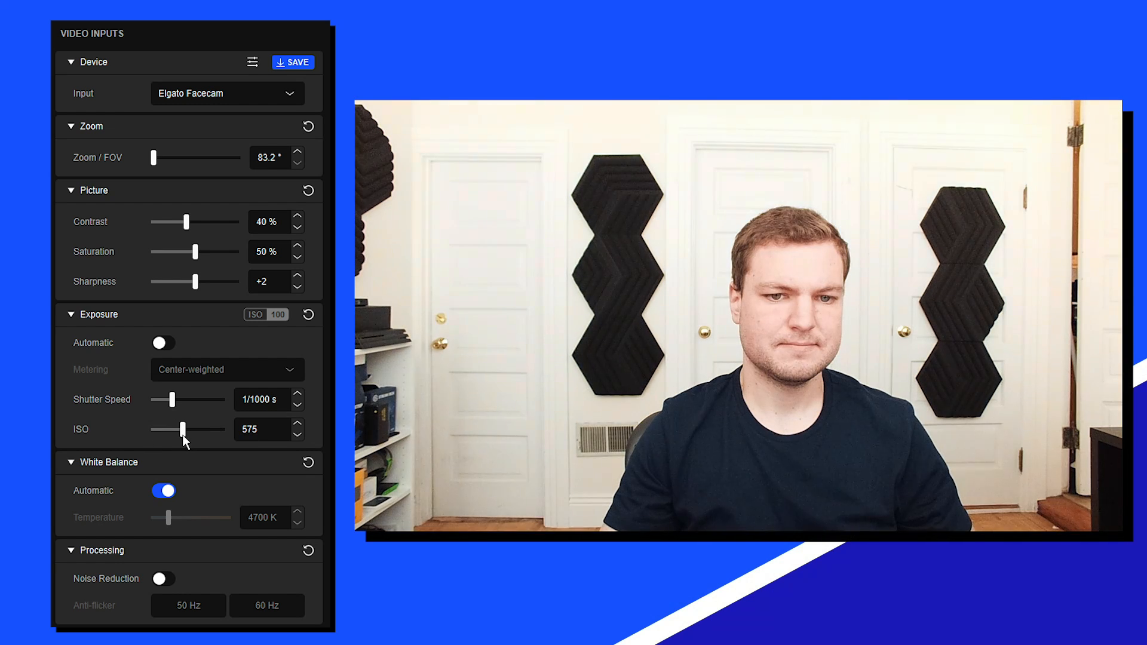
click(164, 578)
click(164, 578)
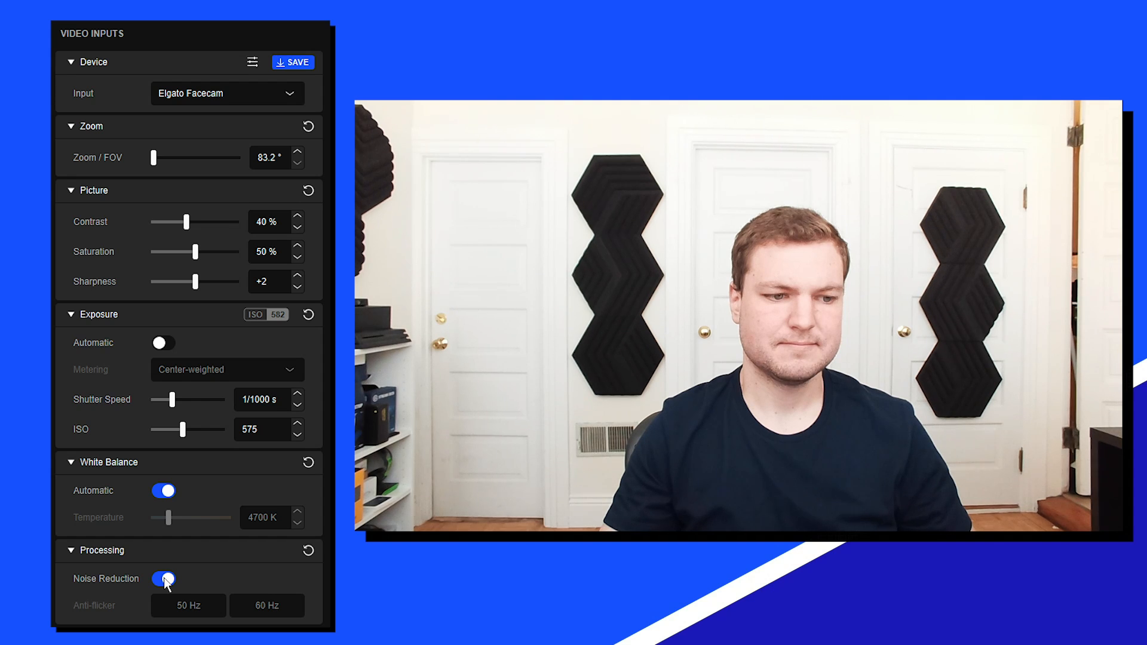
click(164, 578)
- Return the shutter speed to 1/250 s and ISO to 100, and turn automatic exposure back on
drag(172, 399, 154, 431)
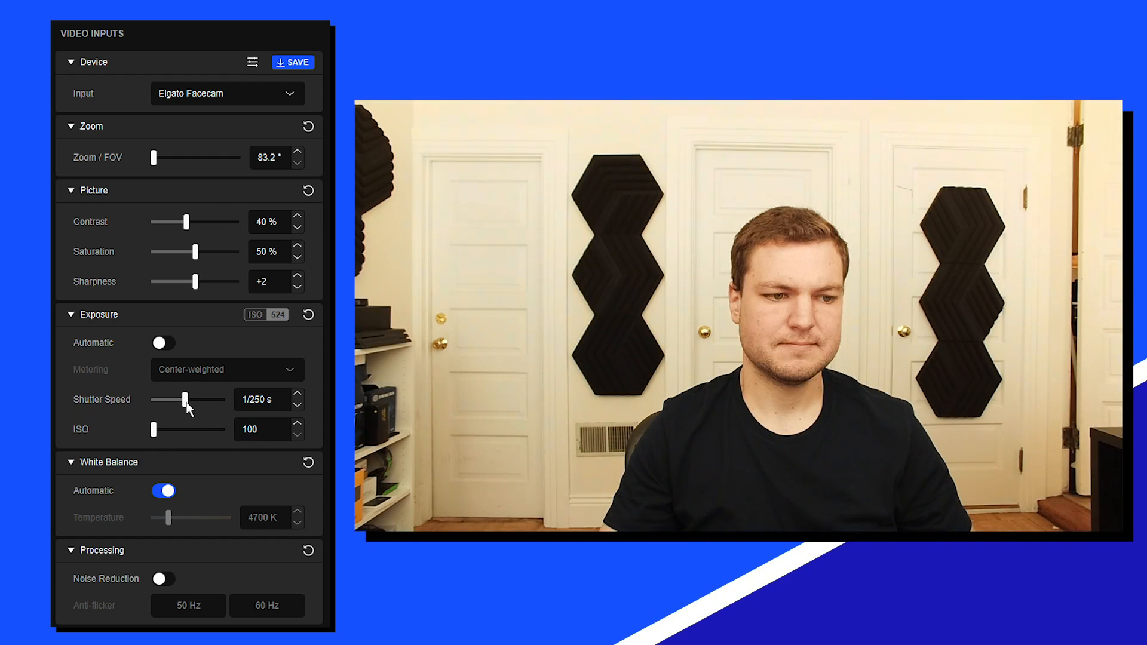
click(162, 344)
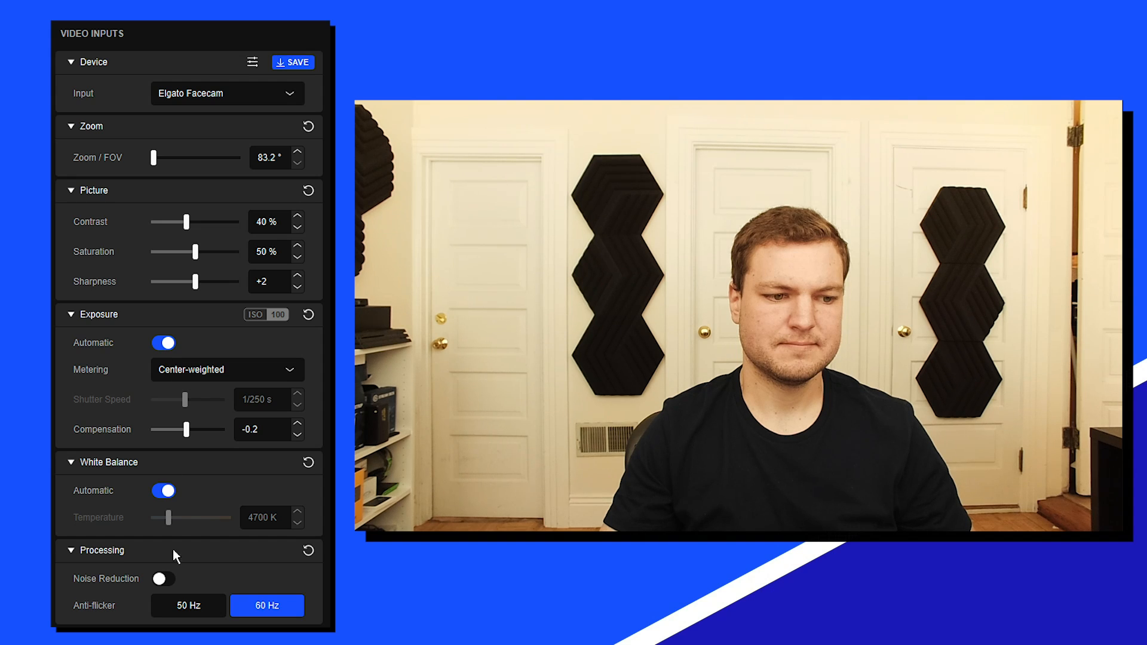
- Test the 50 Hz anti-flicker option against 60 Hz, and return it to 60 Hz
click(185, 605)
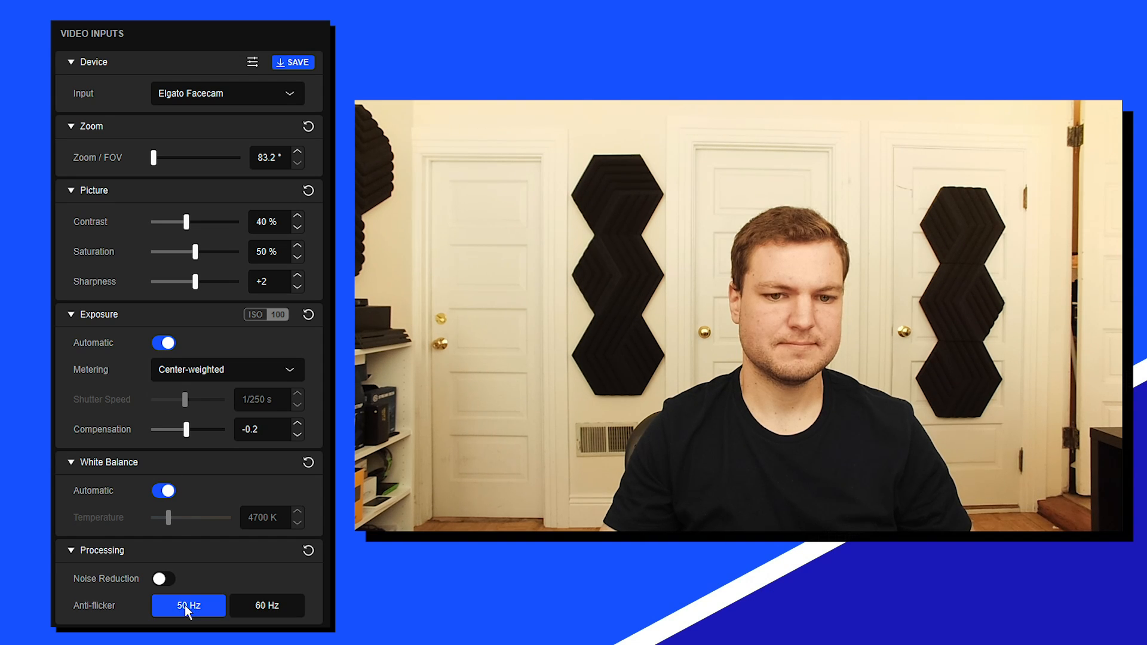
click(264, 604)
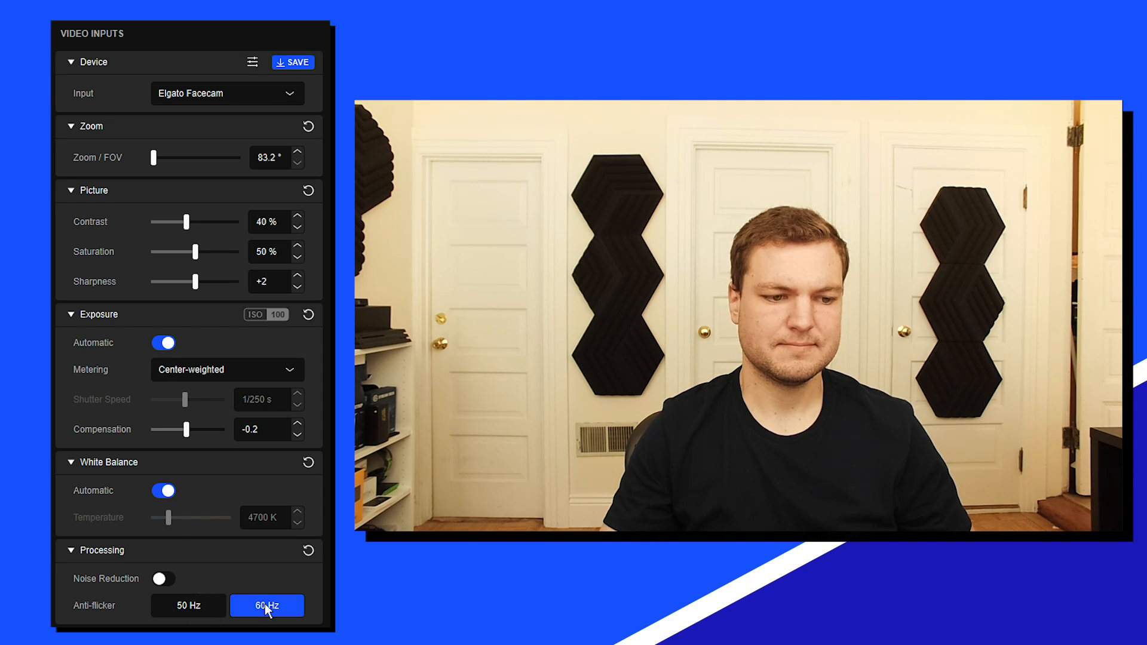
click(182, 609)
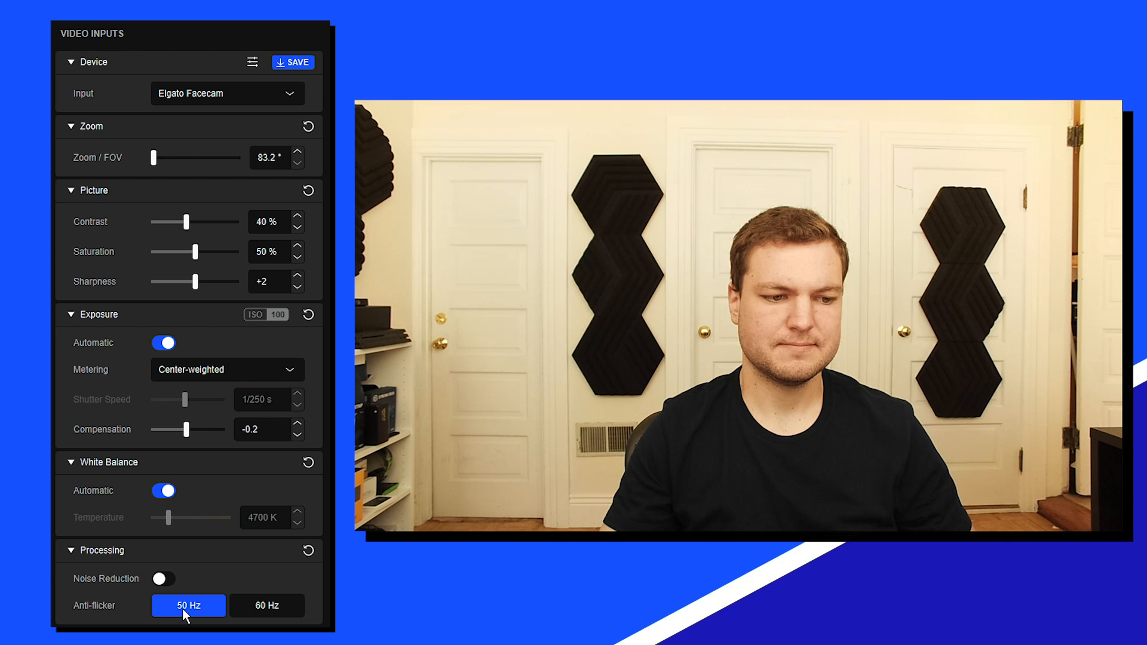
click(266, 605)
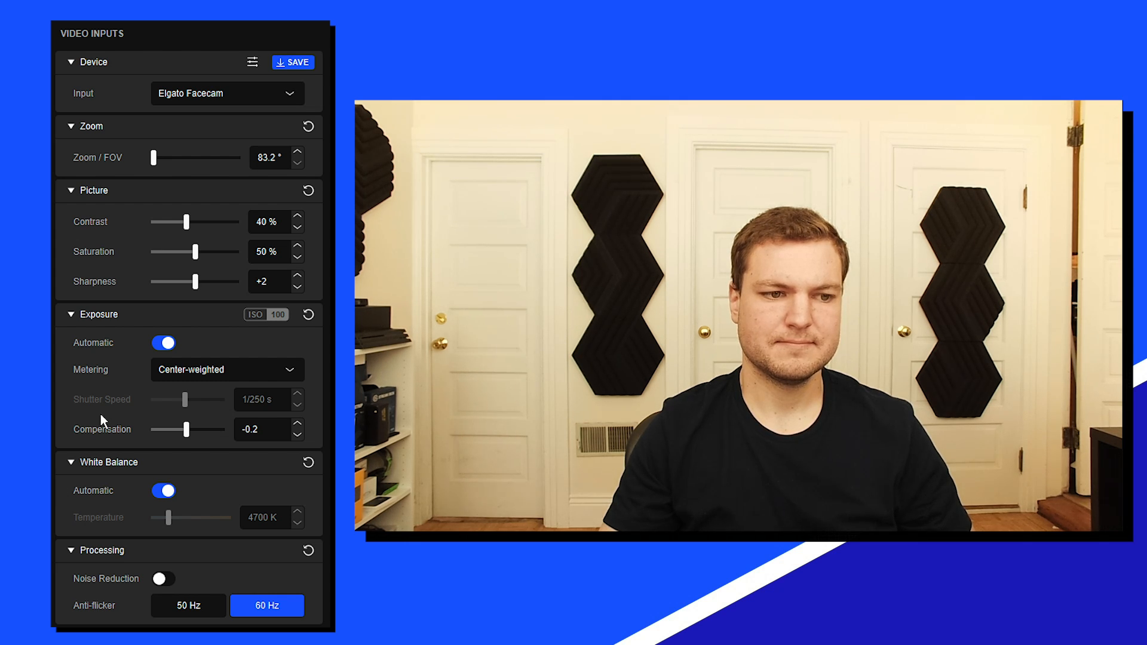
- Save the current video input settings to the Elgato Facecam
click(293, 63)
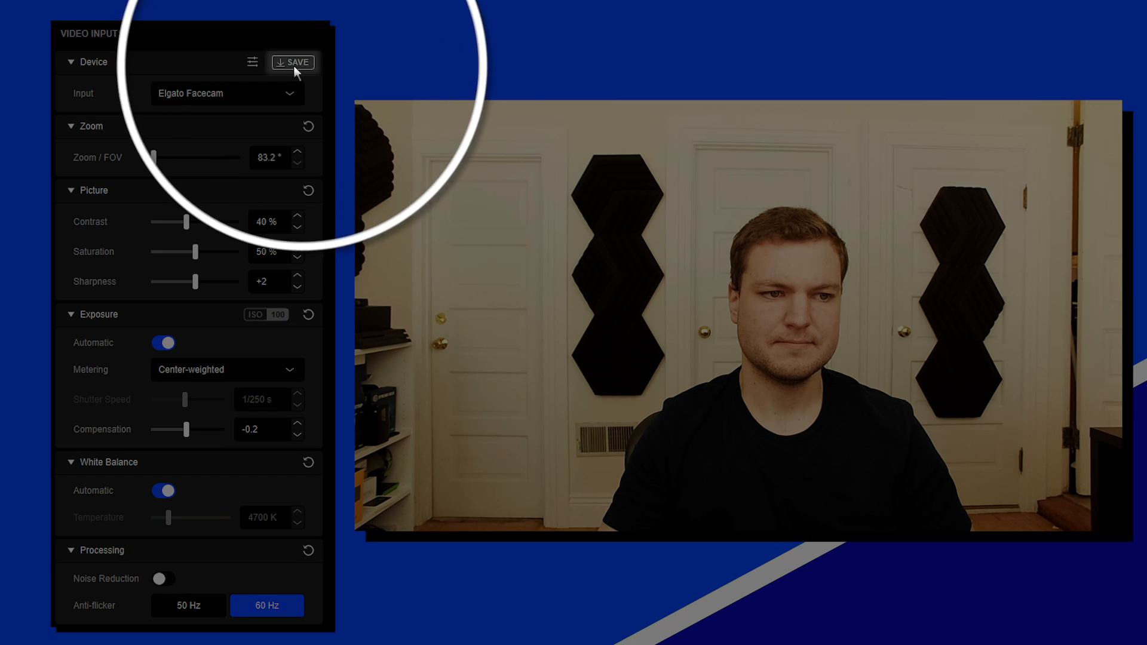